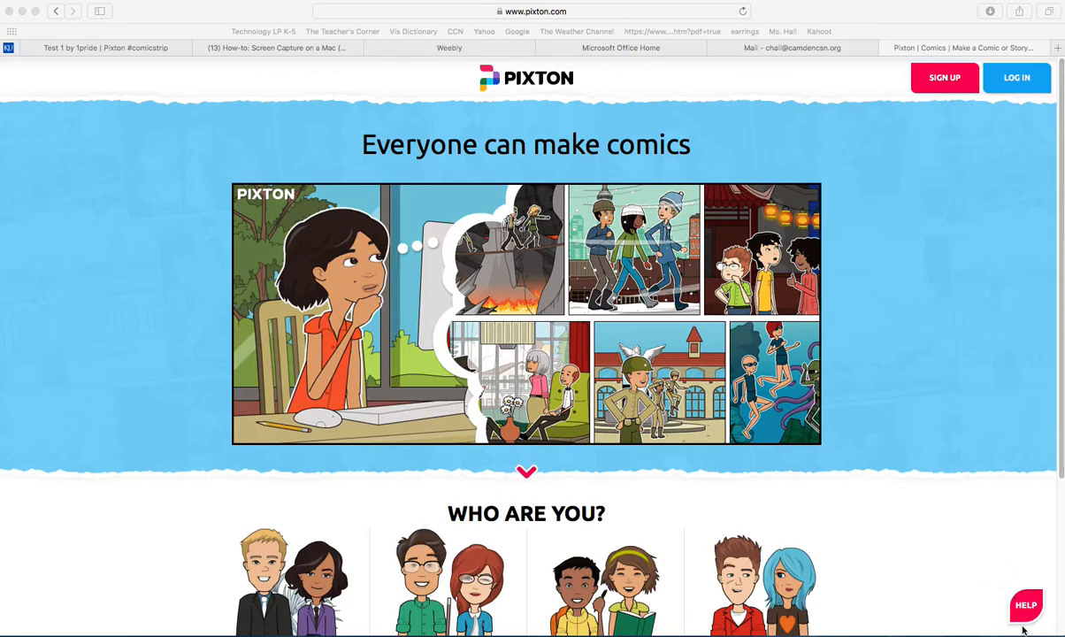
Step: Log in to Pixton with the saved student account's username and password
{"action": "scroll", "coordinate": [1023, 630], "scroll_direction": "down", "scroll_amount": 1}
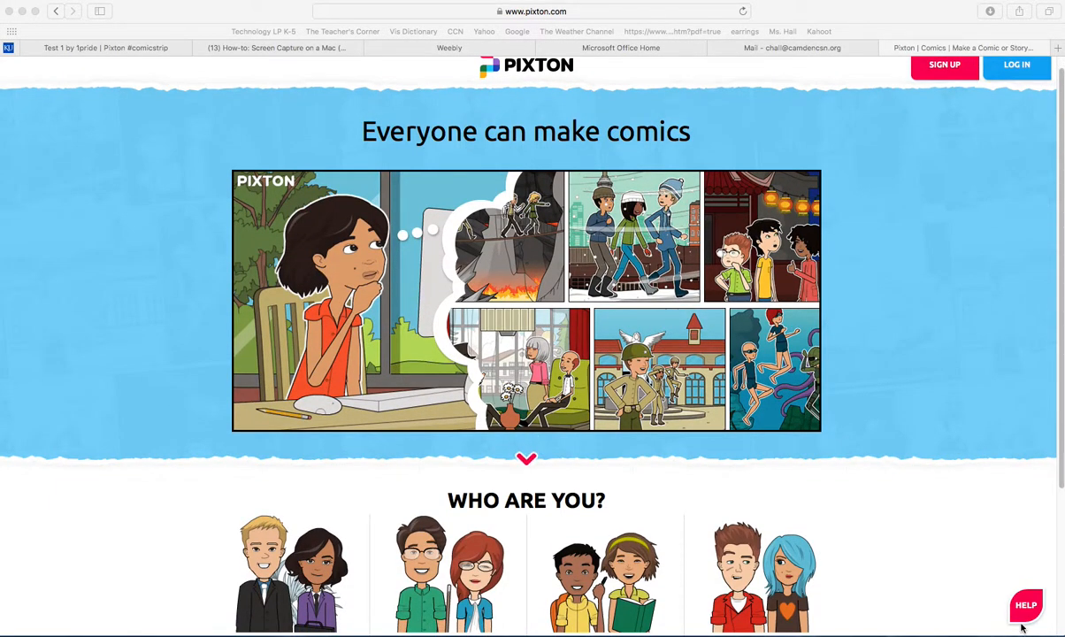
{"action": "scroll", "coordinate": [1022, 619], "scroll_direction": "up", "scroll_amount": 1}
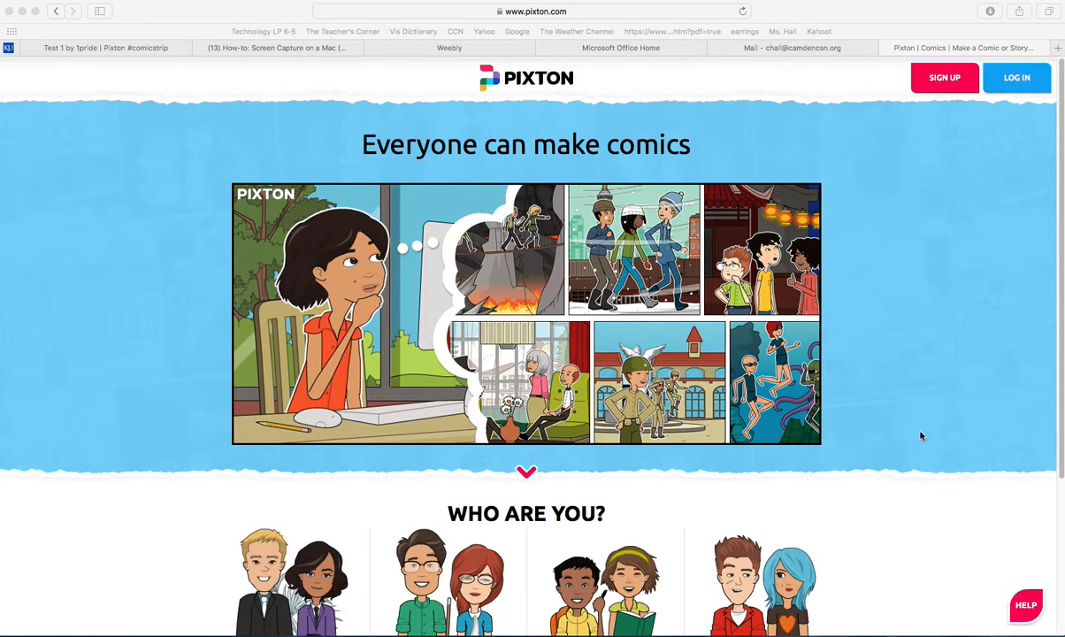
{"action": "left_click", "coordinate": [1008, 16]}
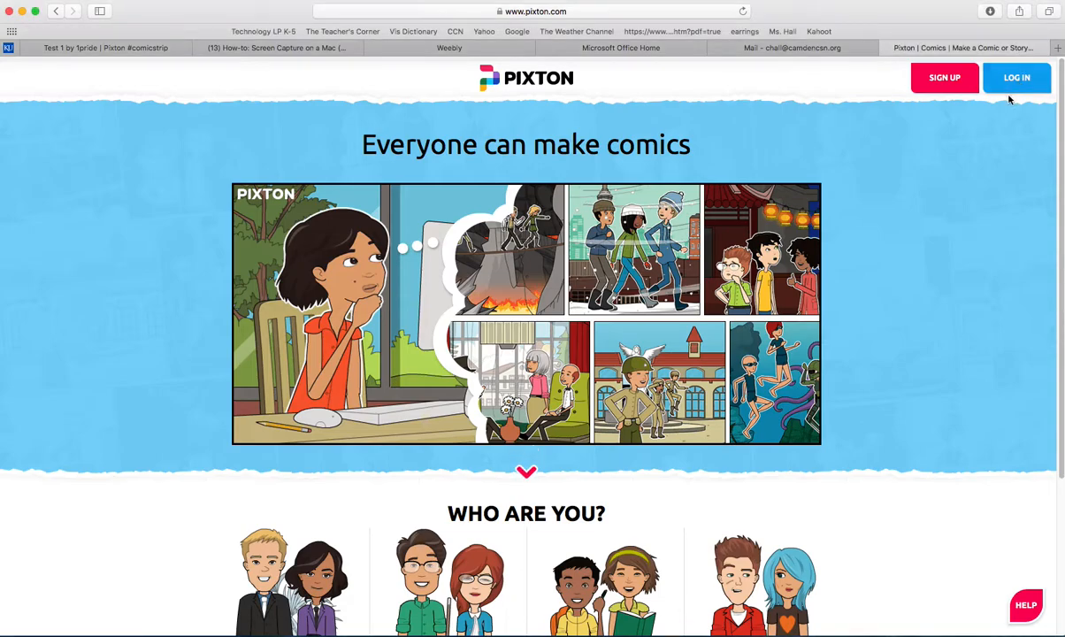
{"action": "left_click", "coordinate": [1014, 79]}
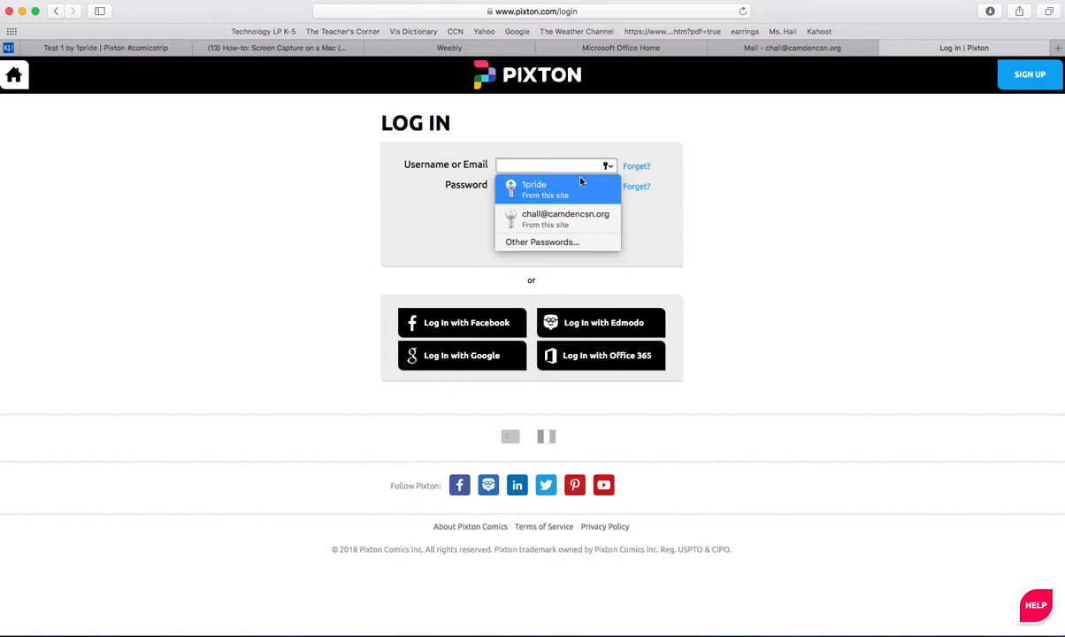
{"action": "left_click", "coordinate": [535, 185]}
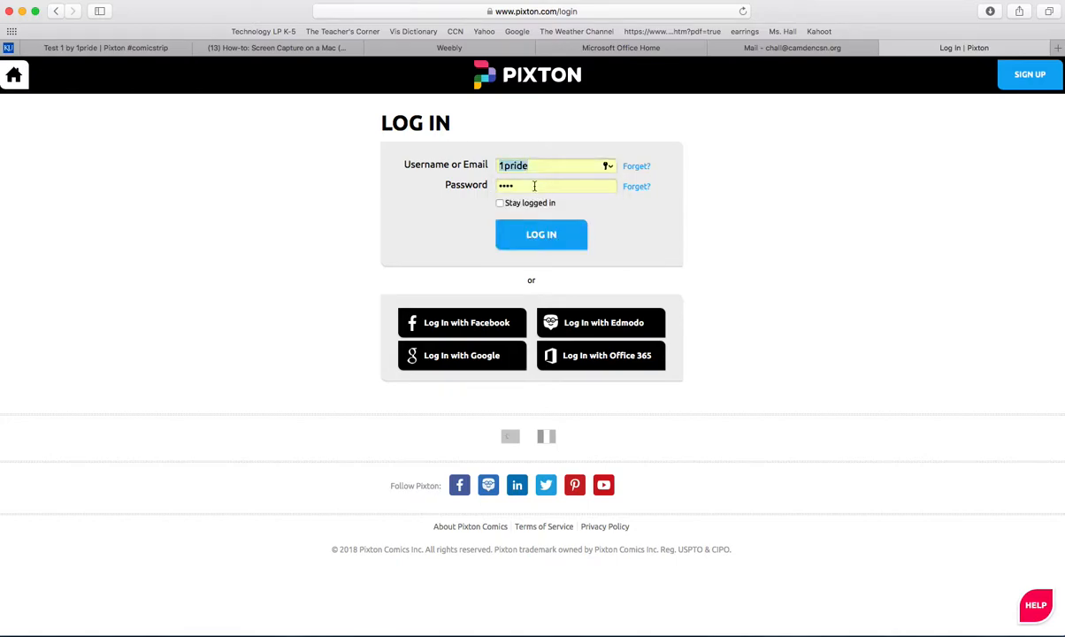
{"action": "left_click", "coordinate": [541, 234]}
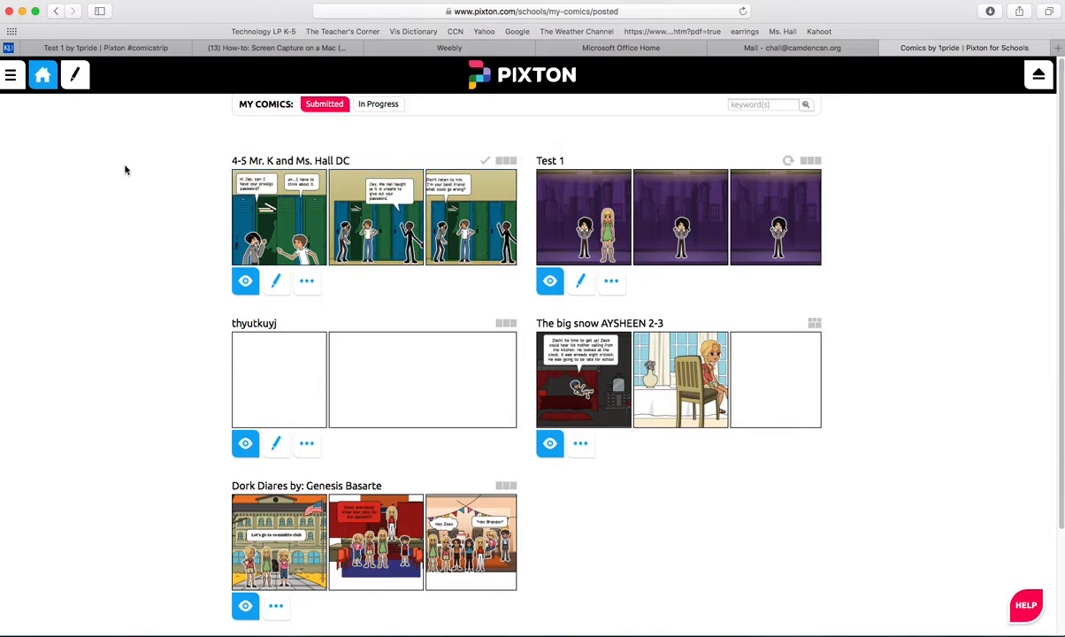
Step: Start a new comic from the comics in progress, using the Comic Strip layout
{"action": "left_click", "coordinate": [76, 76]}
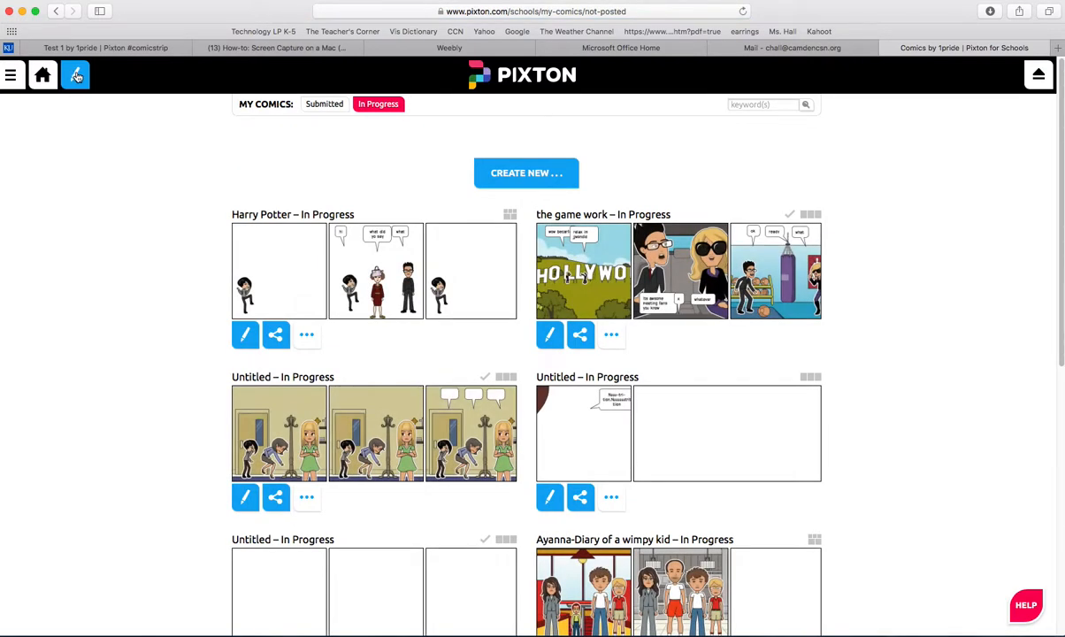
{"action": "left_click", "coordinate": [510, 174]}
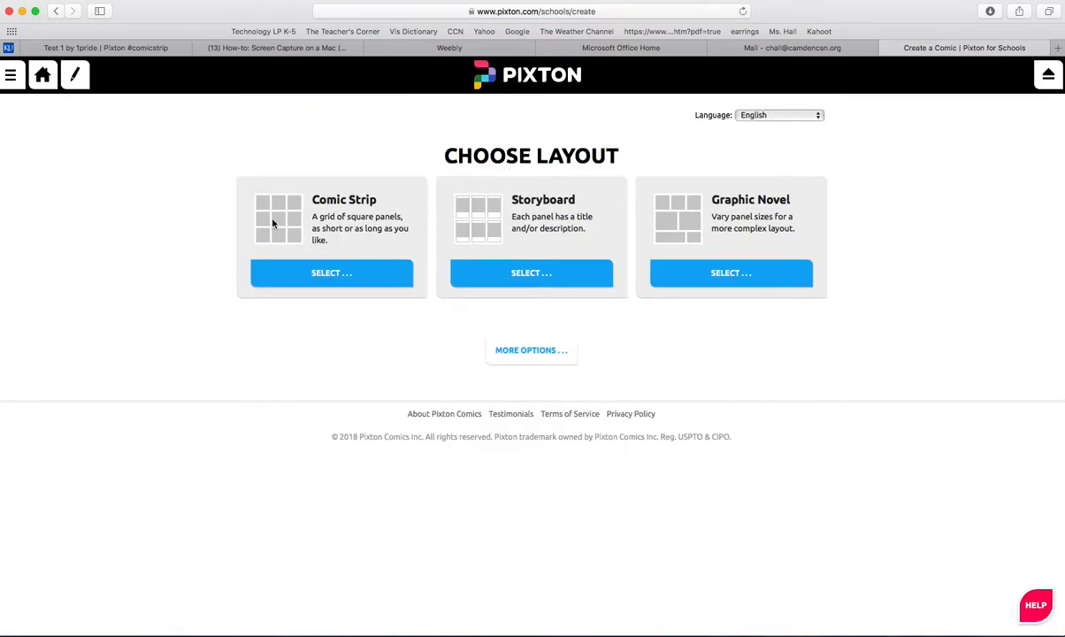
{"action": "left_click", "coordinate": [305, 275]}
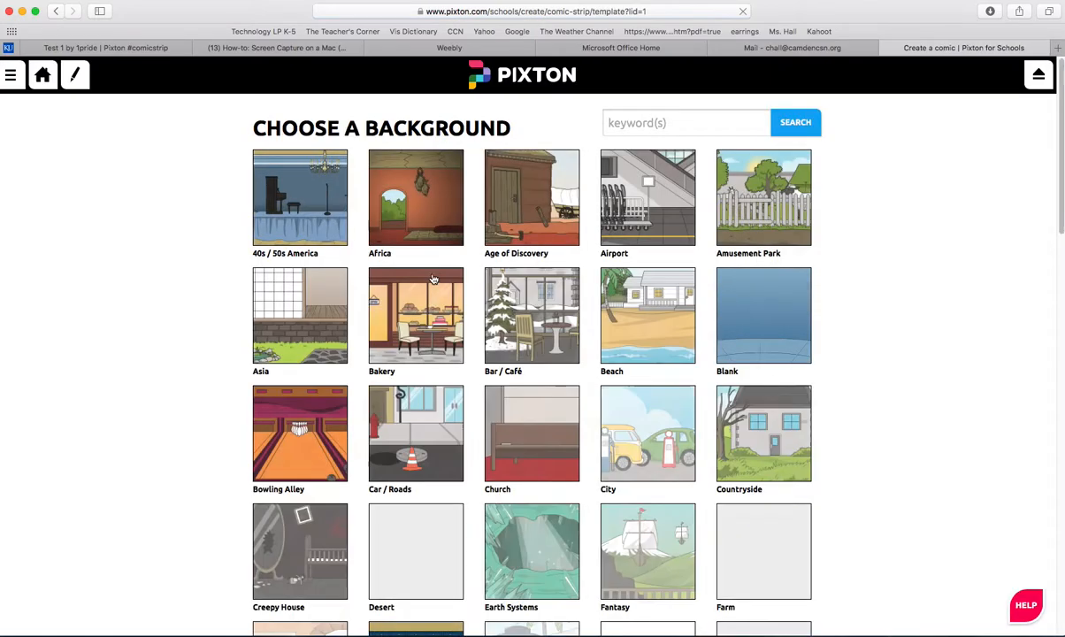
Step: Search the comic backgrounds for "school"
{"action": "left_click", "coordinate": [628, 121]}
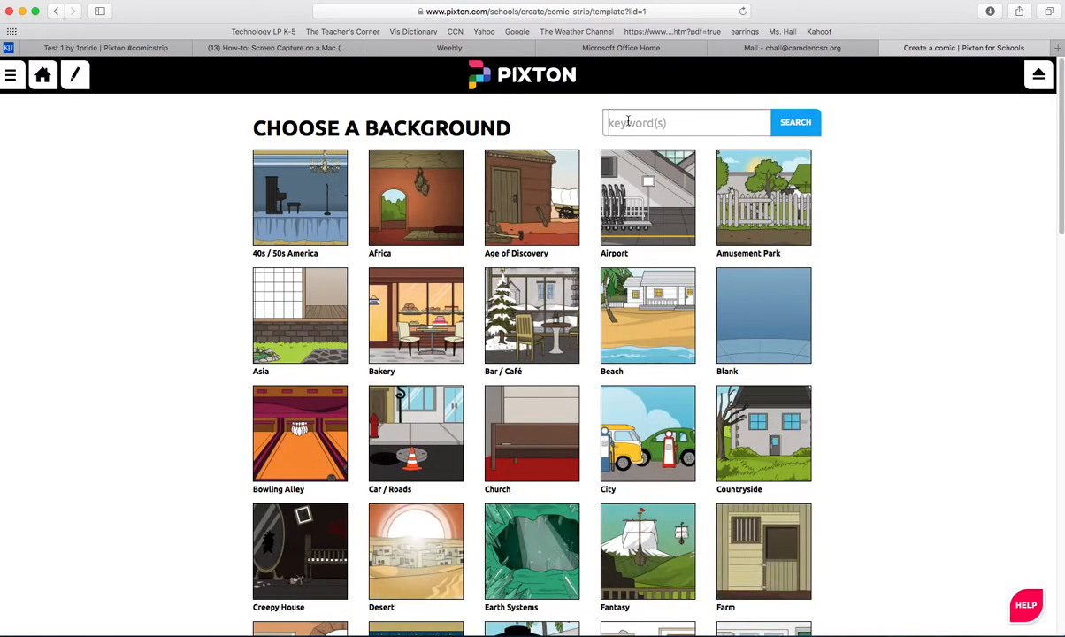
{"action": "type", "text": "school"}
{"action": "left_click", "coordinate": [798, 130]}
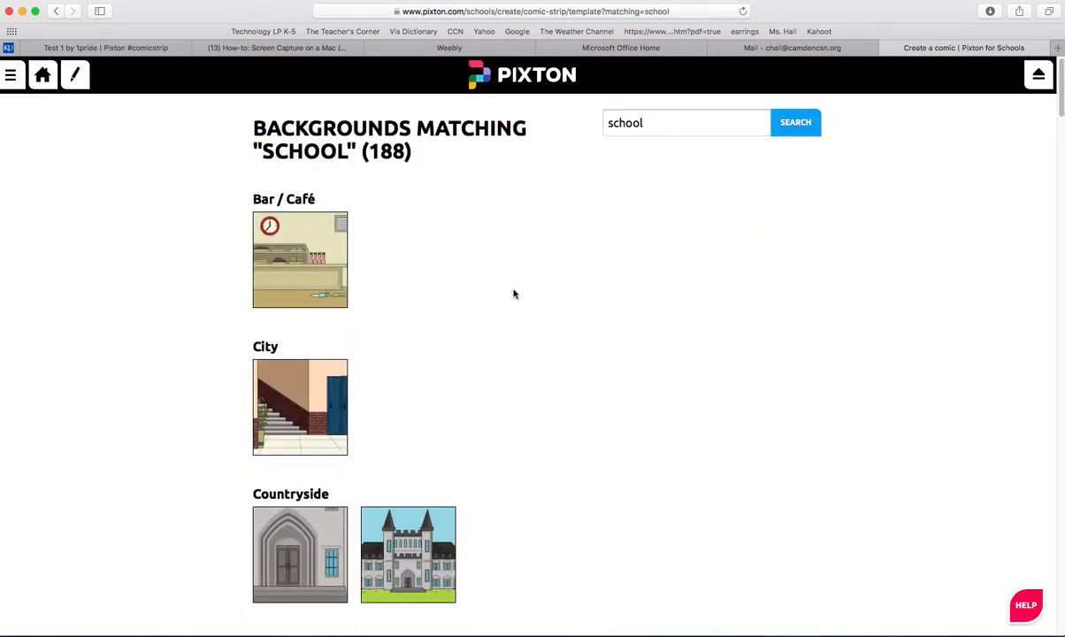
Step: Choose the School background of a grey hallway lined with blue lockers
{"action": "scroll", "coordinate": [513, 294], "scroll_direction": "down", "scroll_amount": 8}
{"action": "scroll", "coordinate": [438, 329], "scroll_direction": "down", "scroll_amount": 4}
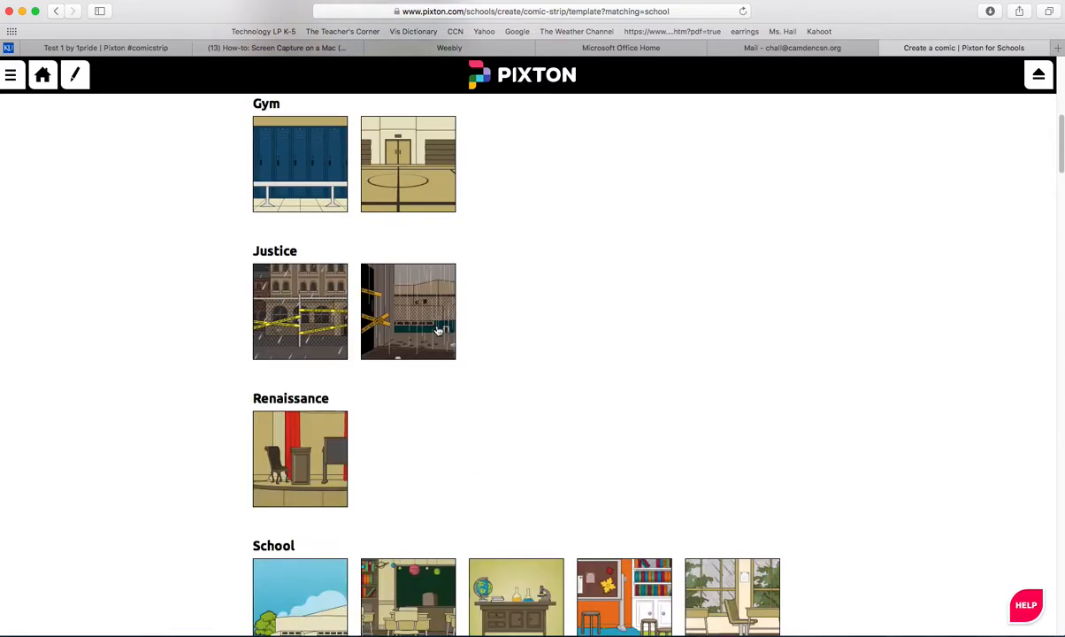
{"action": "scroll", "coordinate": [439, 329], "scroll_direction": "down", "scroll_amount": 5}
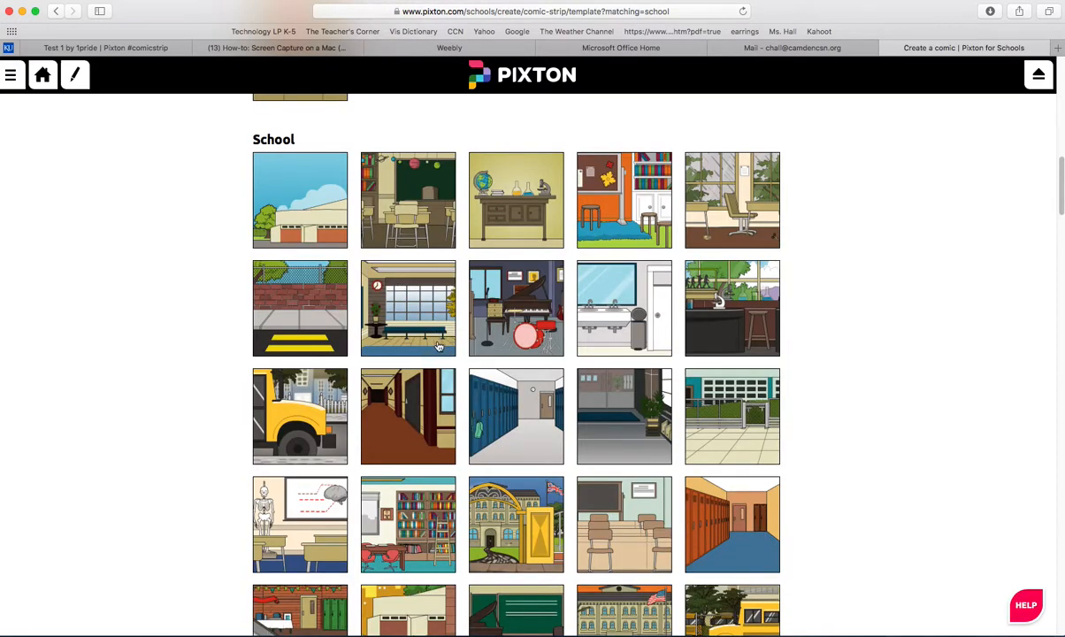
{"action": "scroll", "coordinate": [449, 345], "scroll_direction": "down", "scroll_amount": 1}
{"action": "scroll", "coordinate": [449, 345], "scroll_direction": "down", "scroll_amount": 2}
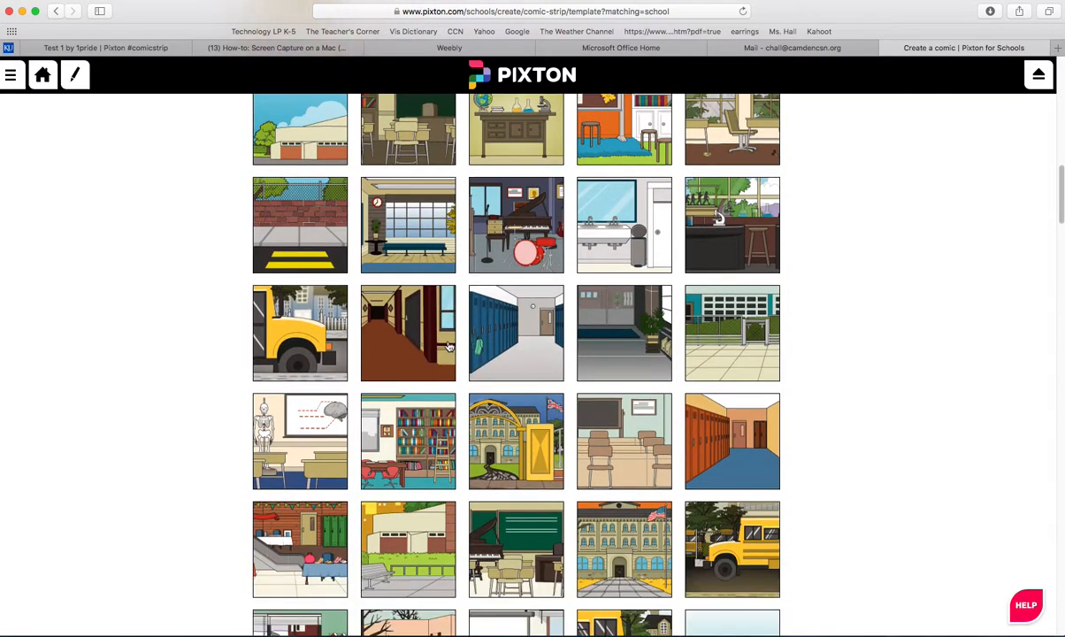
{"action": "scroll", "coordinate": [516, 355], "scroll_direction": "down", "scroll_amount": 2}
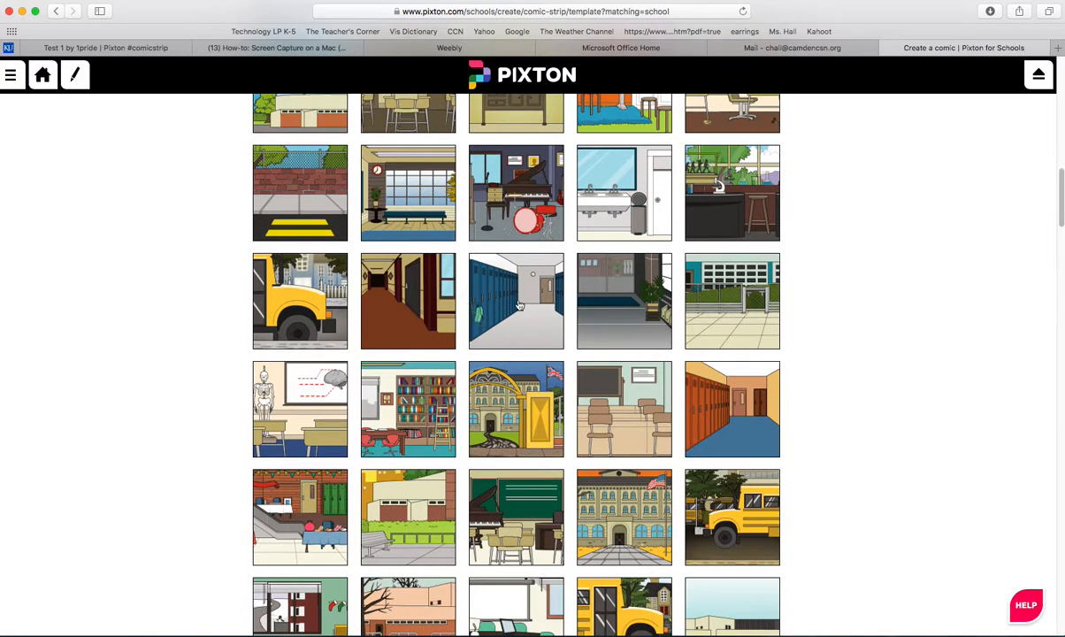
{"action": "left_click", "coordinate": [484, 292]}
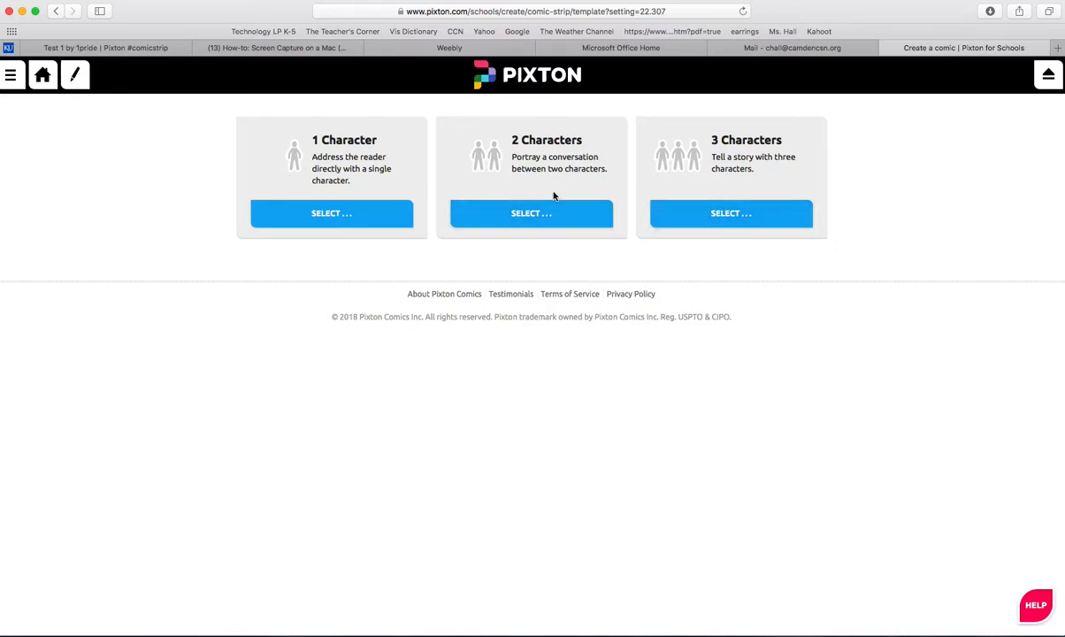
Step: Set up a two-character scene with the black-haired character in a grey sweater and the brown-haired boy in a white T-shirt
{"action": "left_click", "coordinate": [535, 217]}
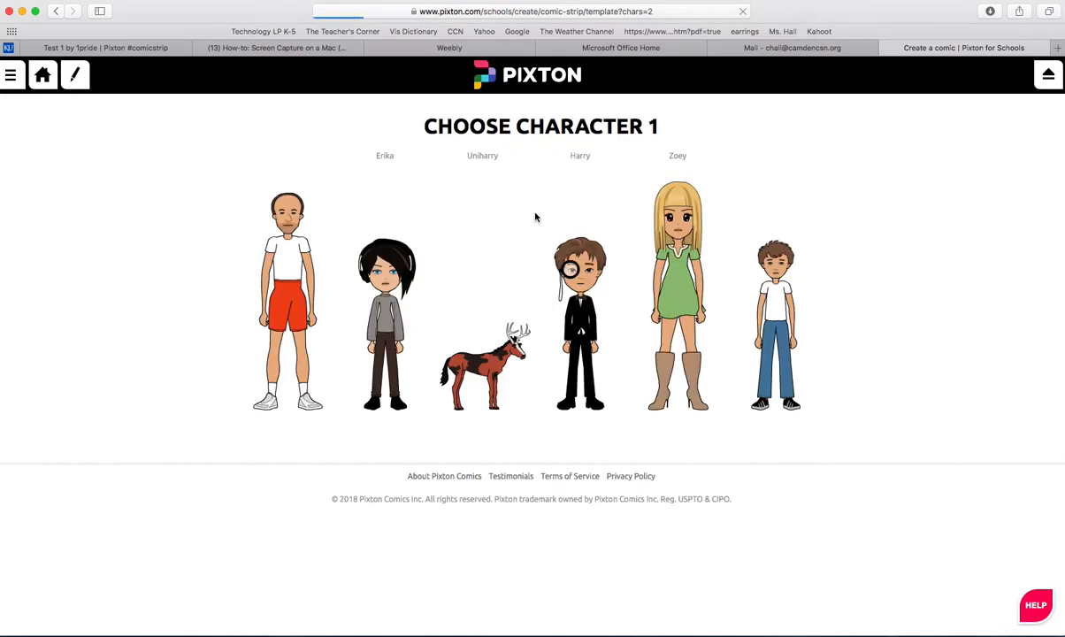
{"action": "left_click", "coordinate": [436, 300]}
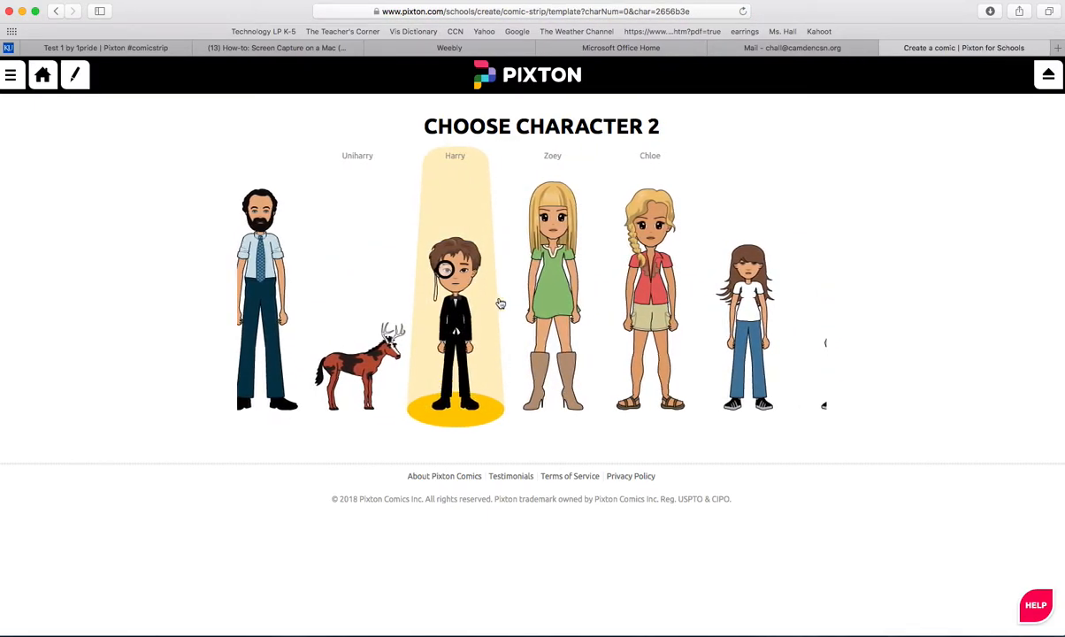
{"action": "left_click", "coordinate": [705, 321]}
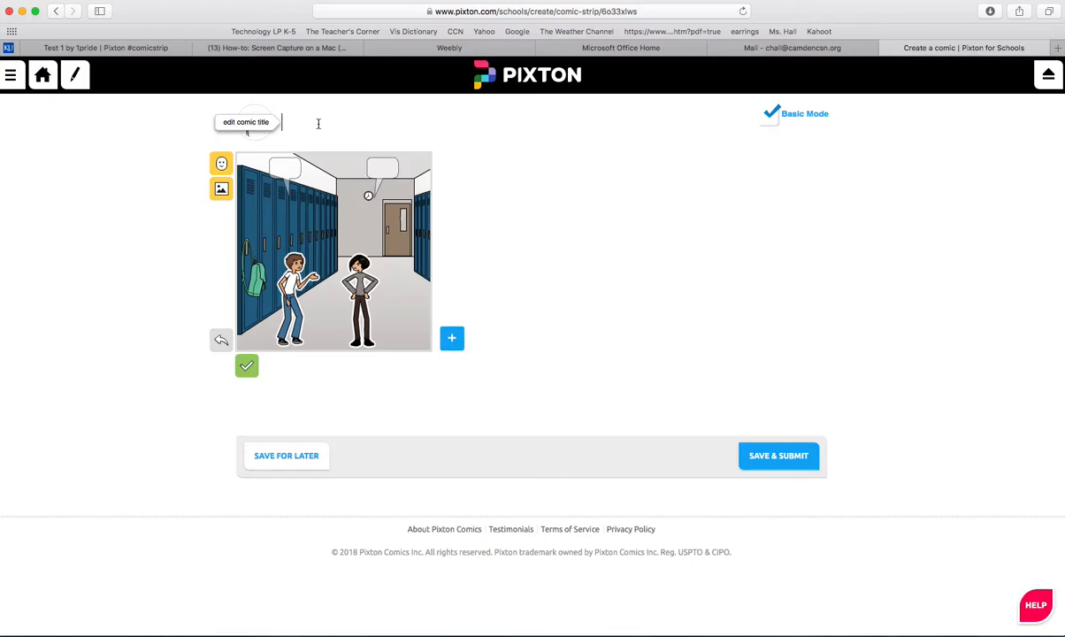
Step: Title the comic with "4-5", the two teachers' names joined by "&", and the word "Net"
{"action": "type", "text": "4-5 Ms.Hall & Mr."}
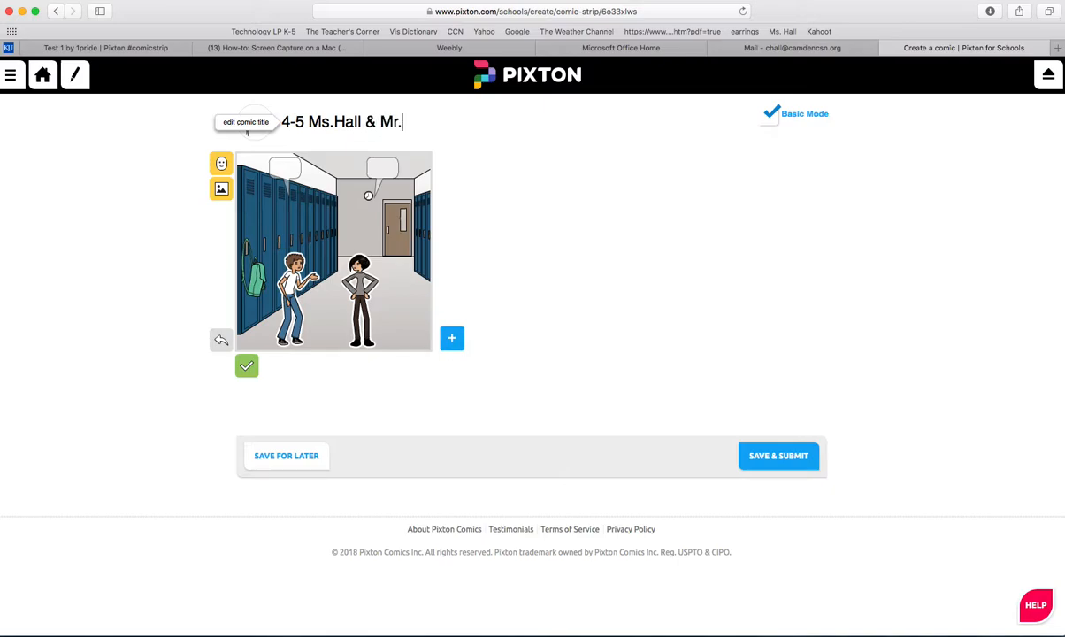
{"action": "type", "text": "K Net"}
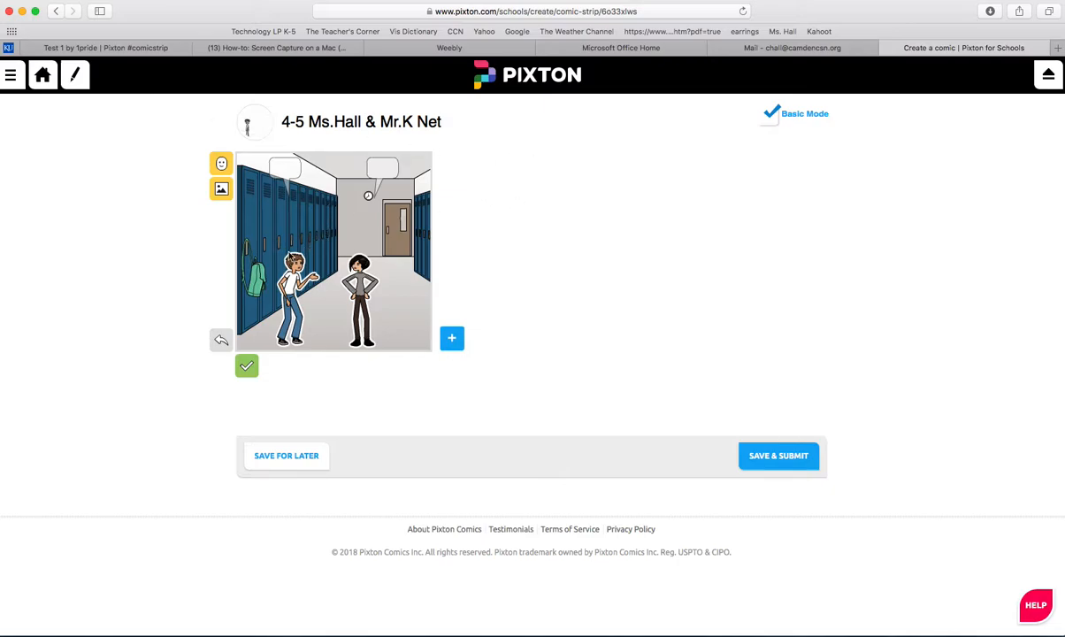
Step: Fill the brown-haired boy's speech bubble with "Did you send me a nasty comment on my video?"
{"action": "left_click", "coordinate": [281, 169]}
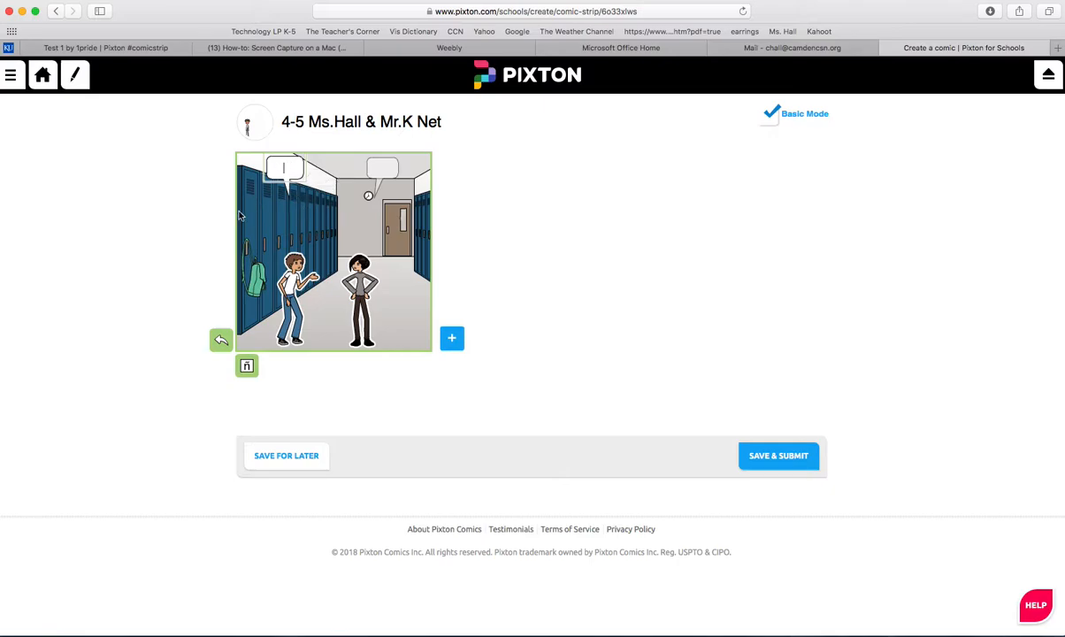
{"action": "type", "text": "Did you send "}
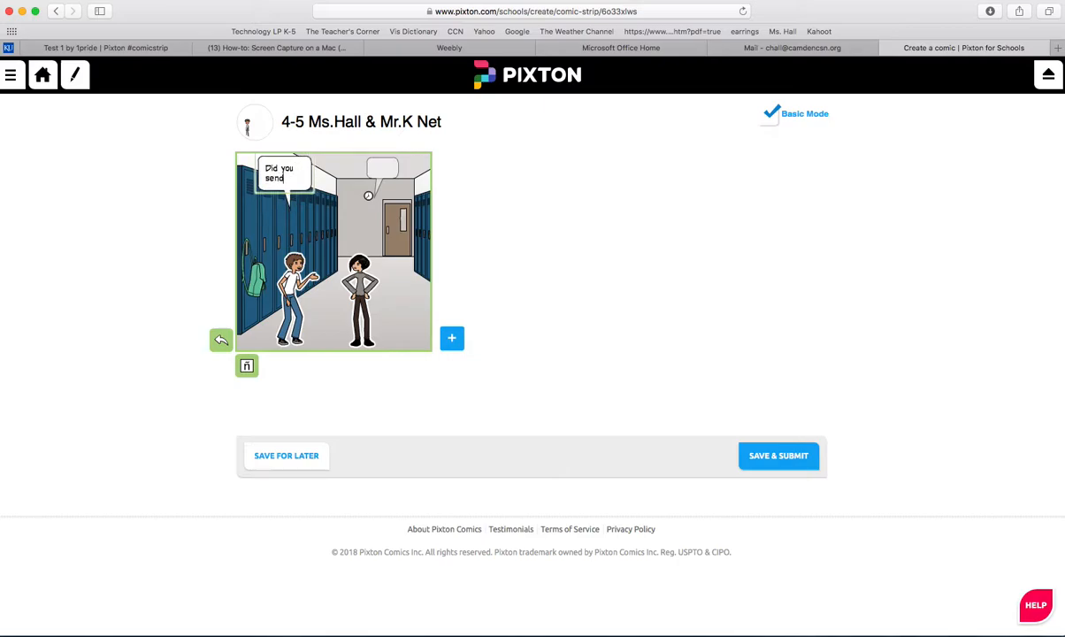
{"action": "type", "text": "me "}
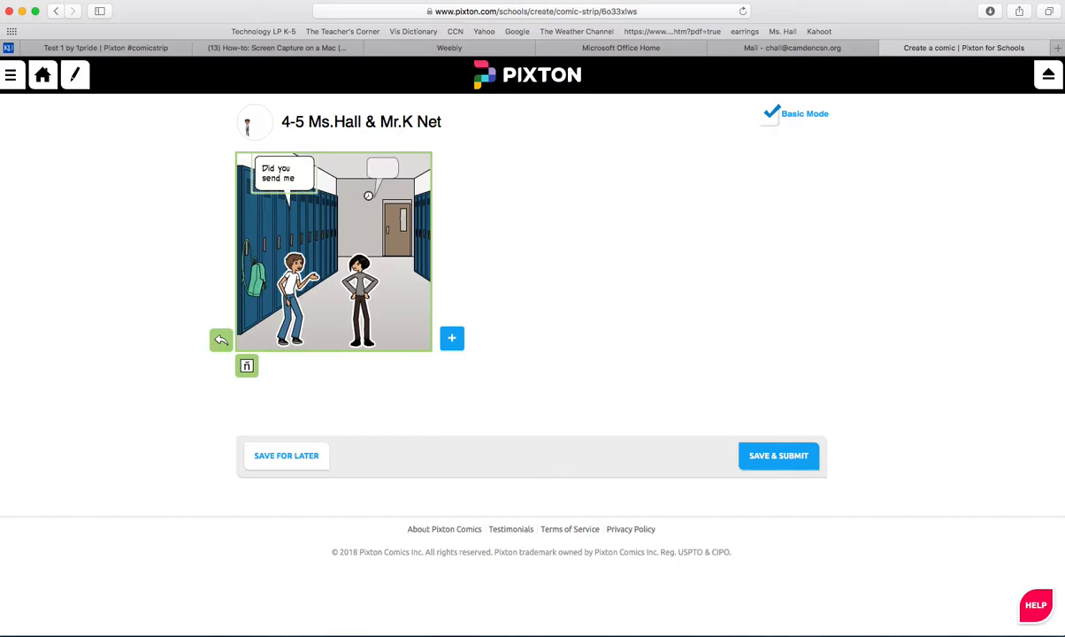
{"action": "type", "text": "a nasty "}
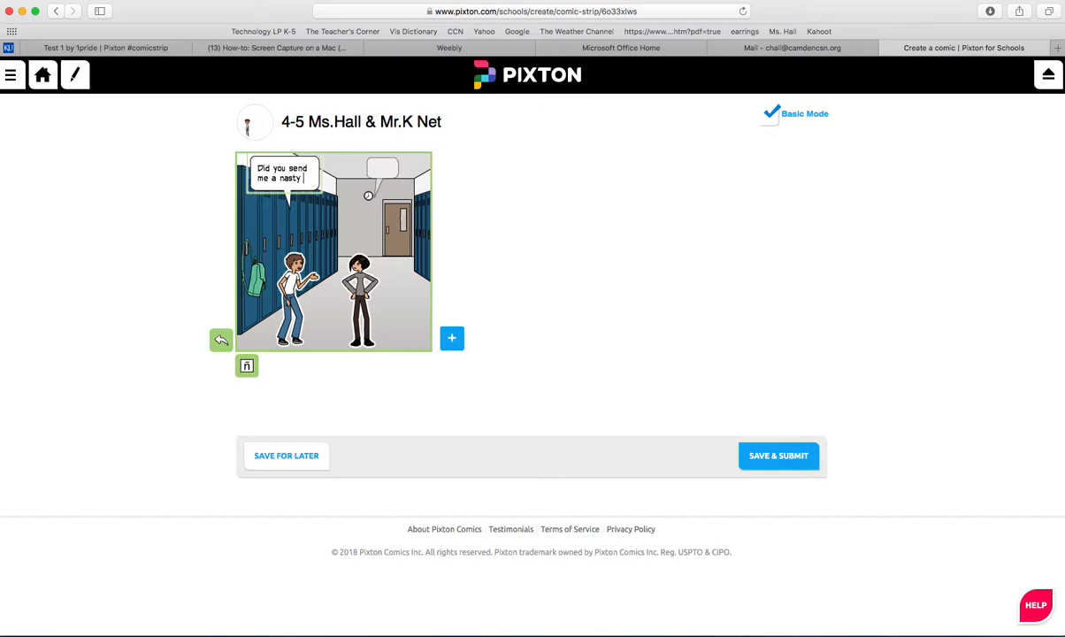
{"action": "type", "text": "comment "}
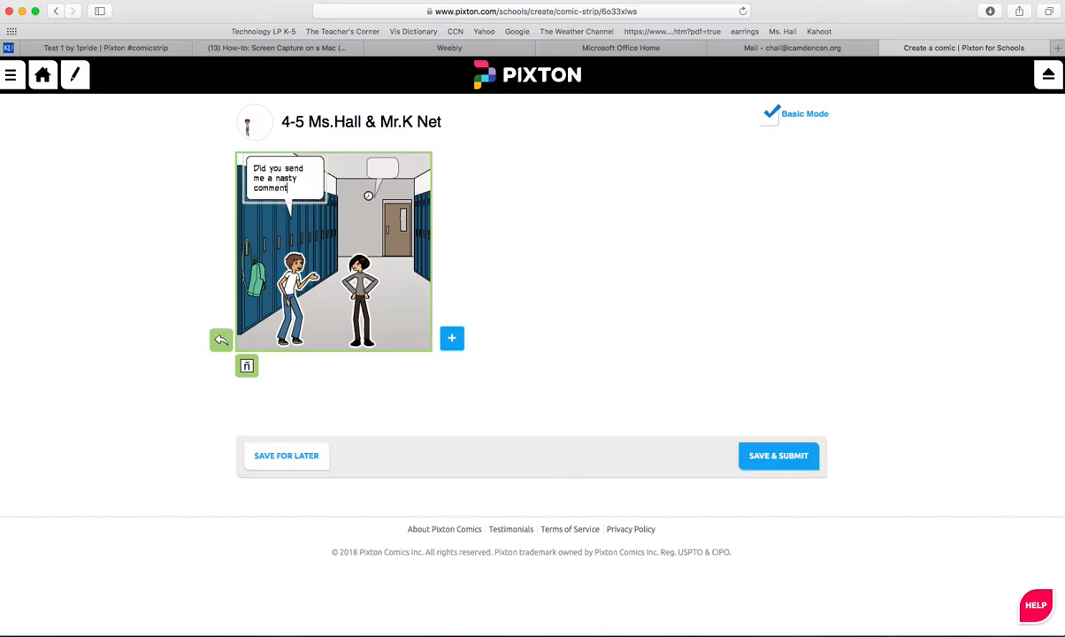
{"action": "type", "text": "on "}
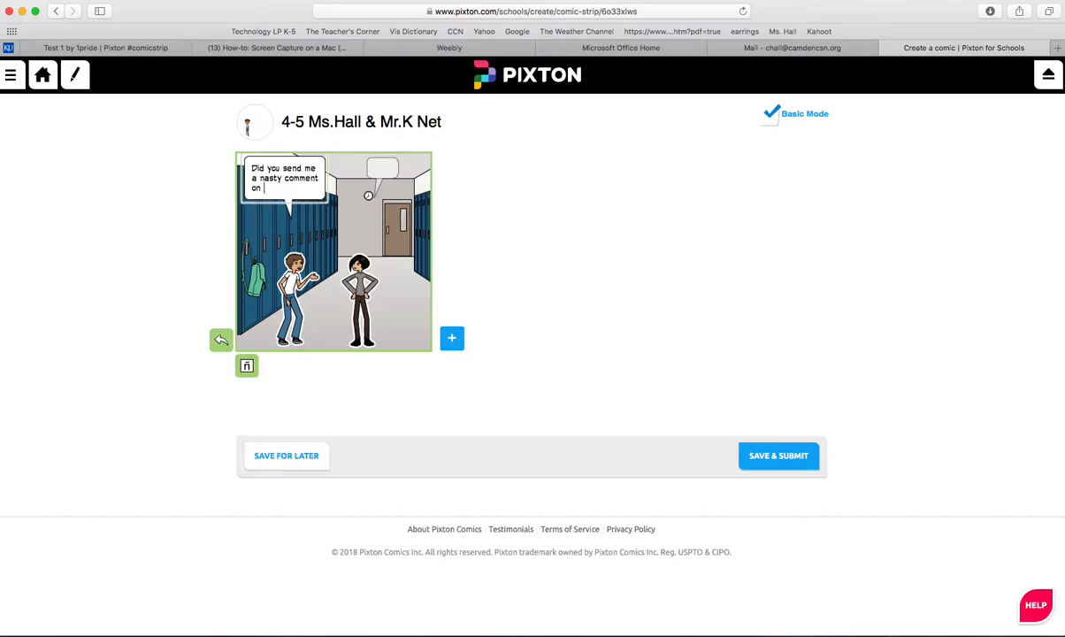
{"action": "type", "text": "my video"}
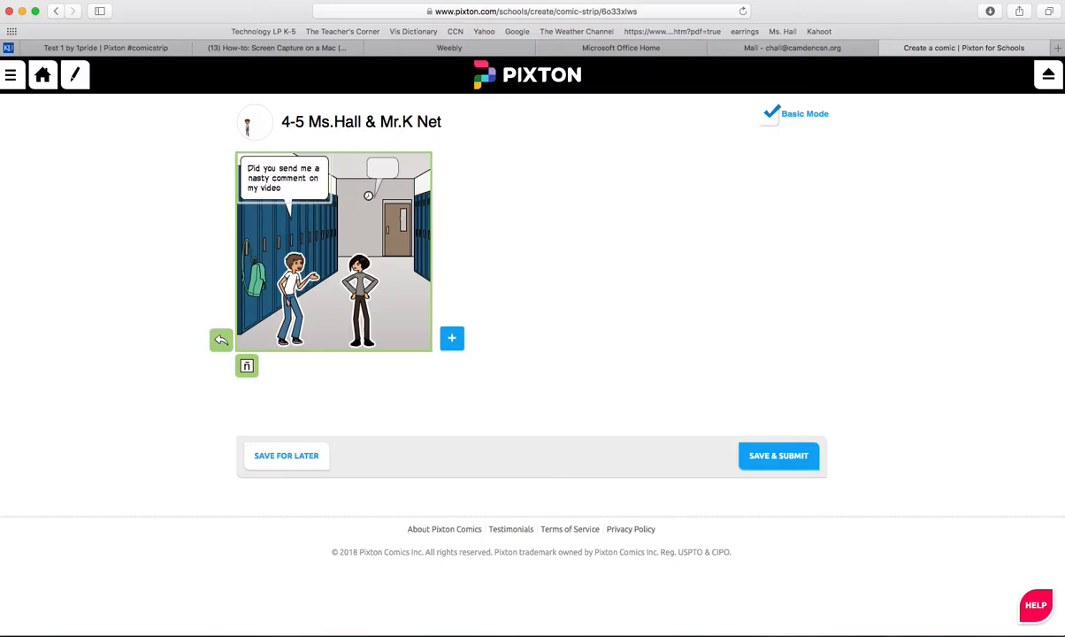
{"action": "type", "text": "?"}
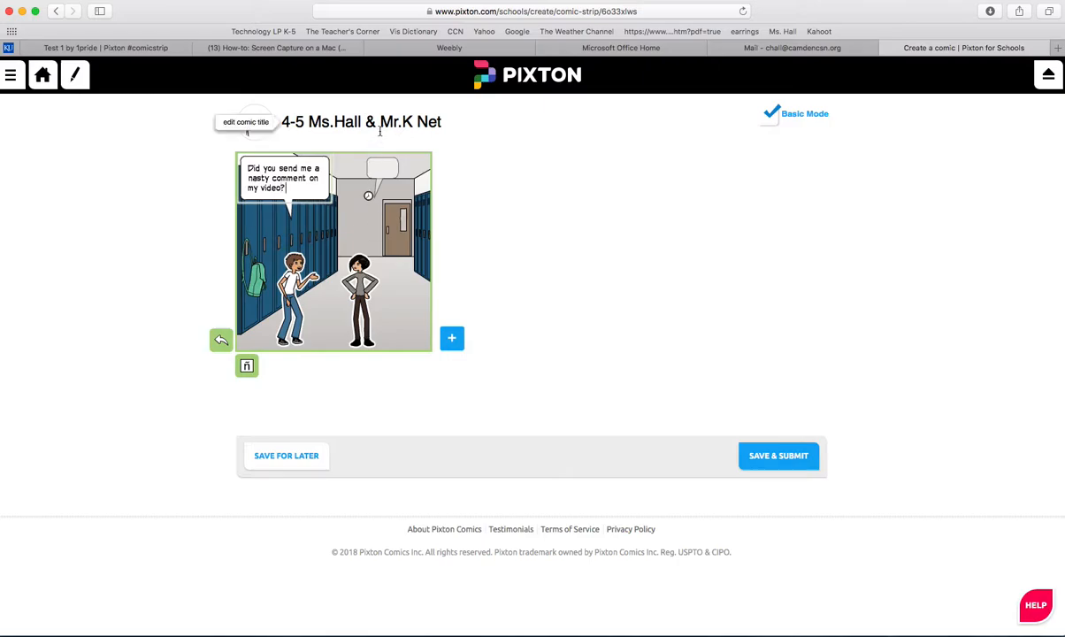
Step: Fill the black-haired character's speech bubble with "Yeah! I thought your video was mean to girls!"
{"action": "left_click", "coordinate": [376, 167]}
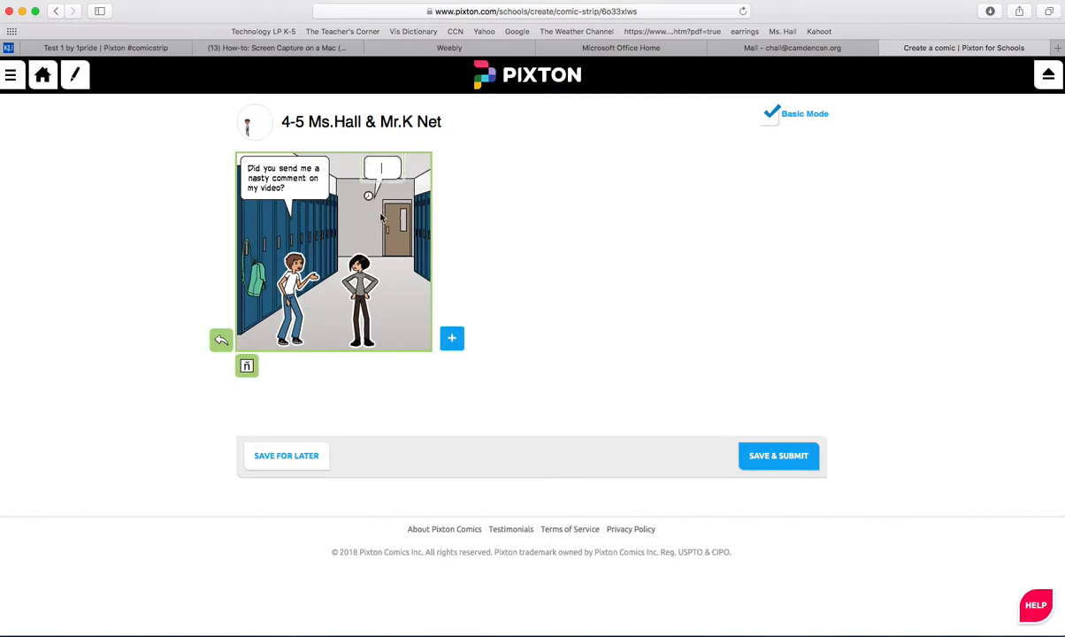
{"action": "type", "text": "Yeah! I thou"}
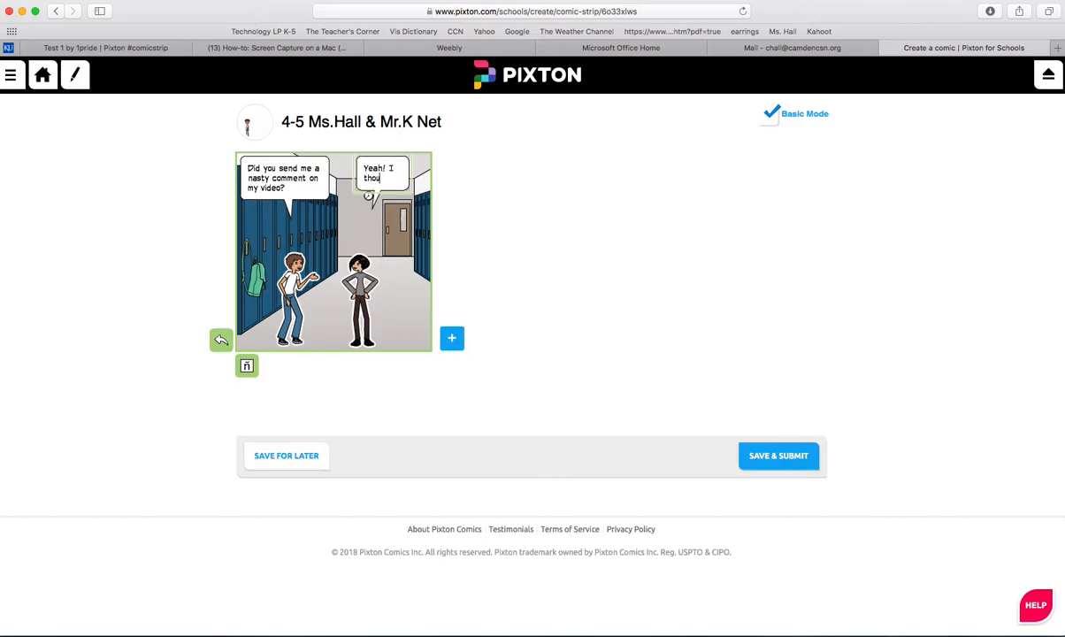
{"action": "type", "text": "ght you"}
{"action": "key", "text": "BackSpace"}
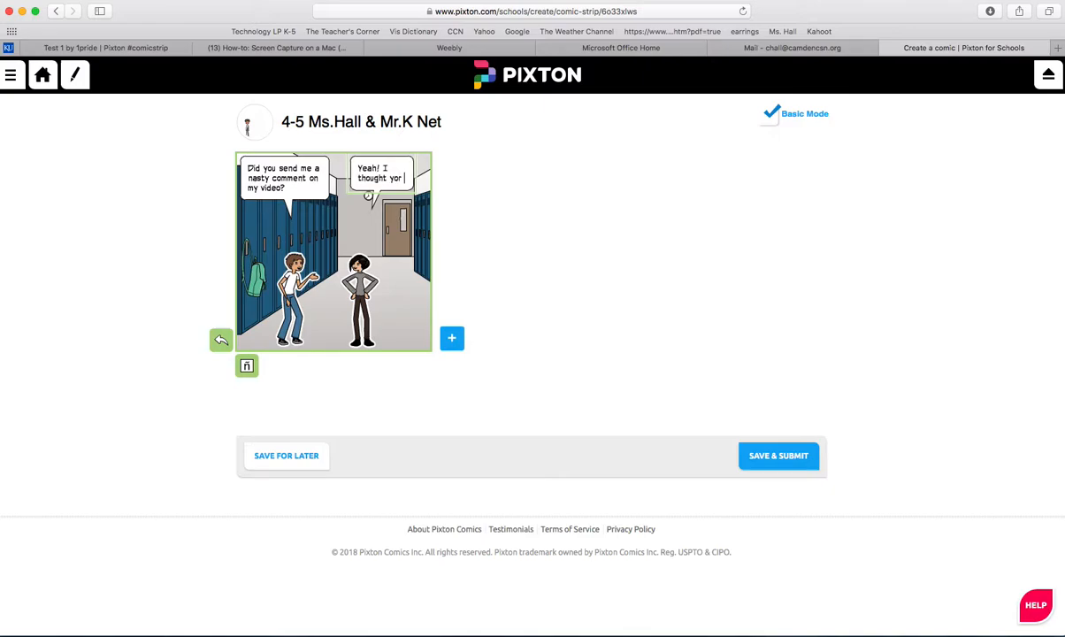
{"action": "type", "text": "ur vi"}
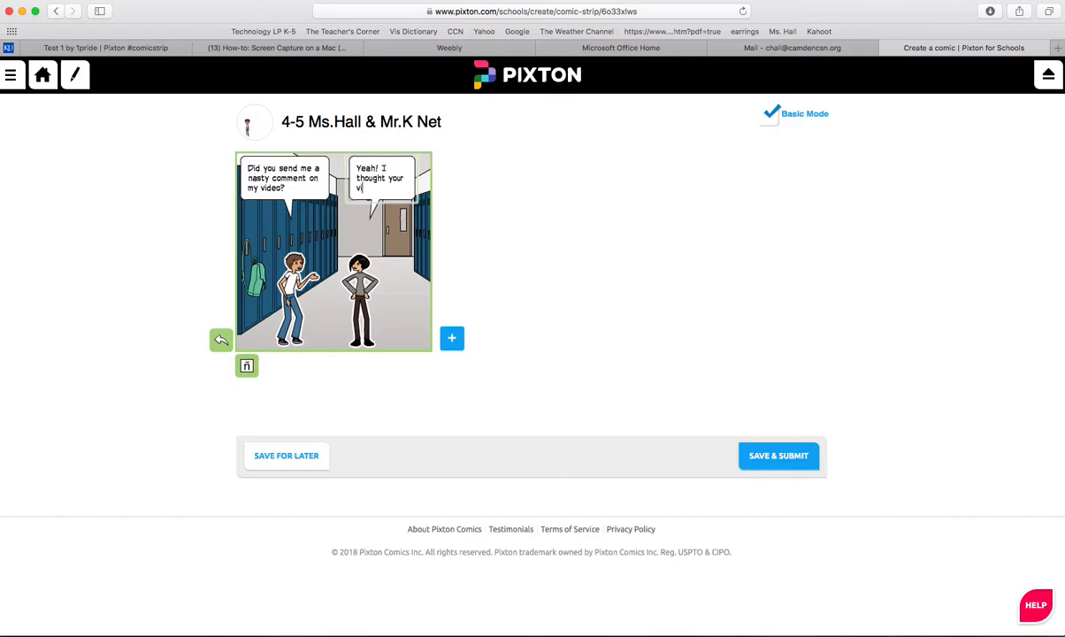
{"action": "type", "text": "deo wa"}
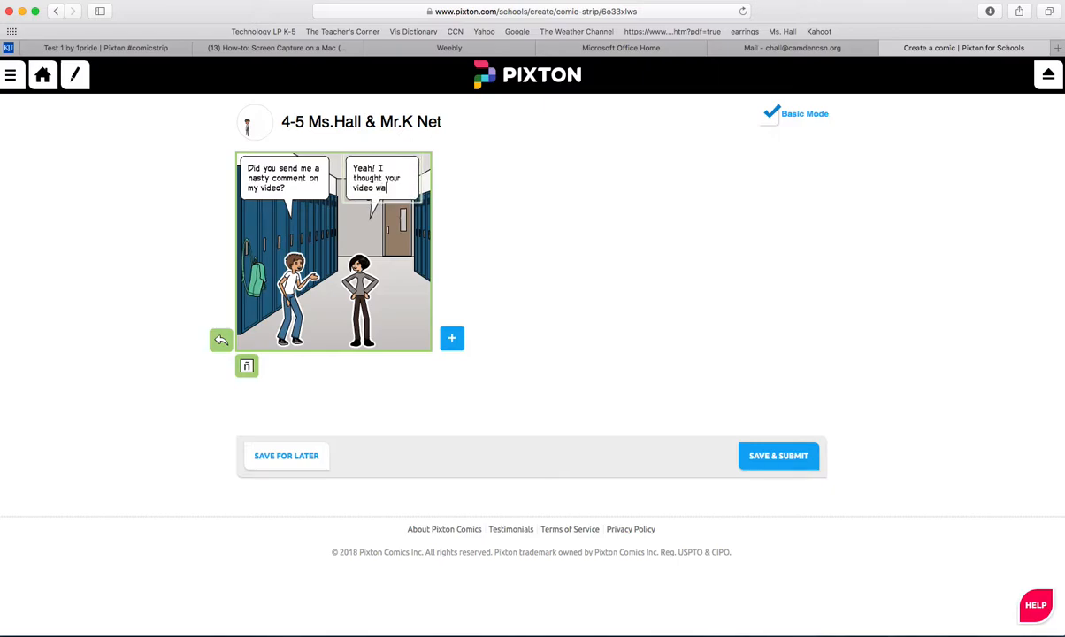
{"action": "type", "text": "s me"}
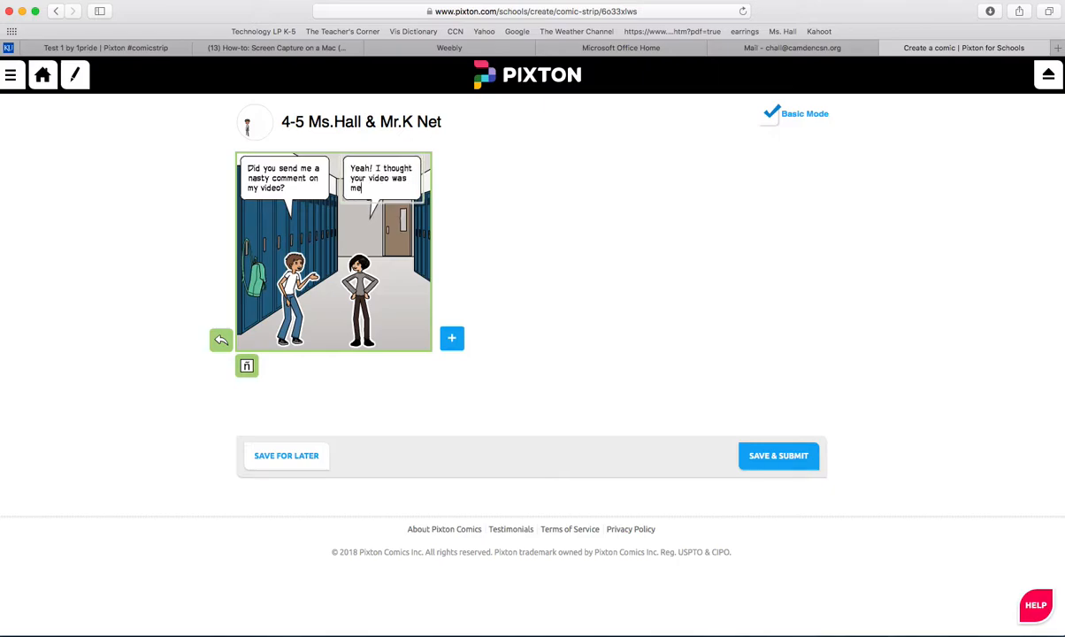
{"action": "type", "text": "an to girls"}
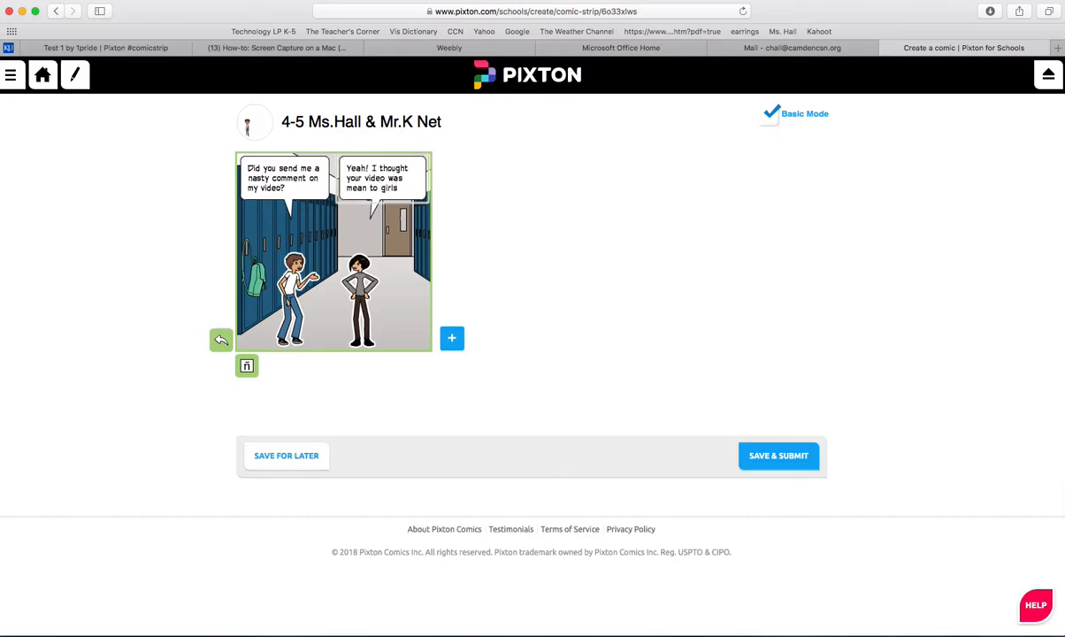
{"action": "type", "text": "!"}
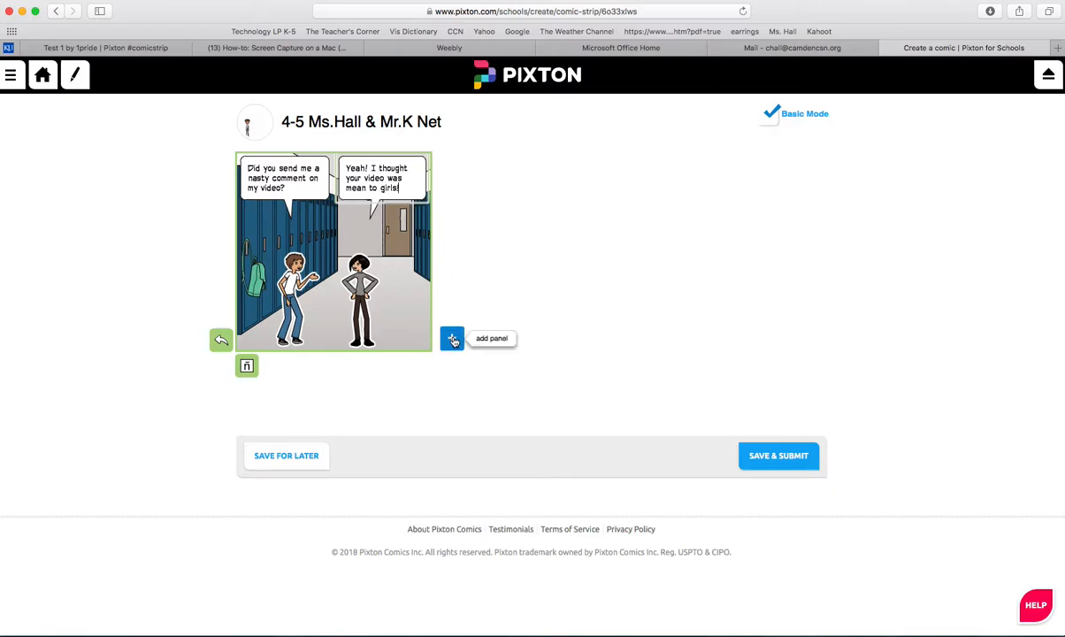
Step: Add a second panel and fill the boy's speech bubble with "That comment you left will never go away even if I delete it."
{"action": "left_click", "coordinate": [452, 338]}
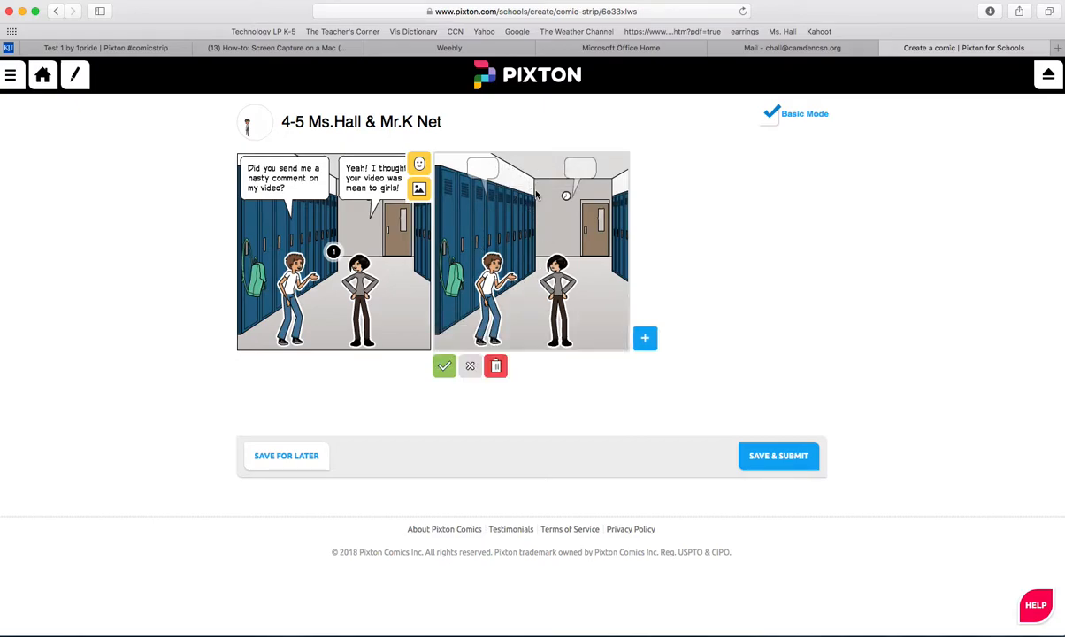
{"action": "left_click", "coordinate": [483, 169]}
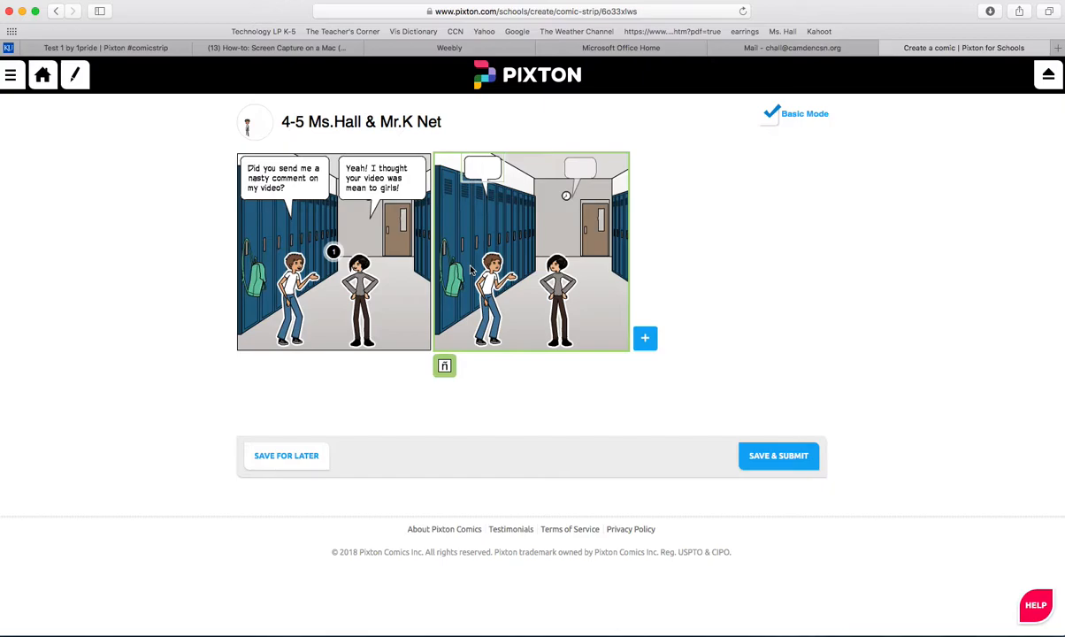
{"action": "type", "text": "That comment "}
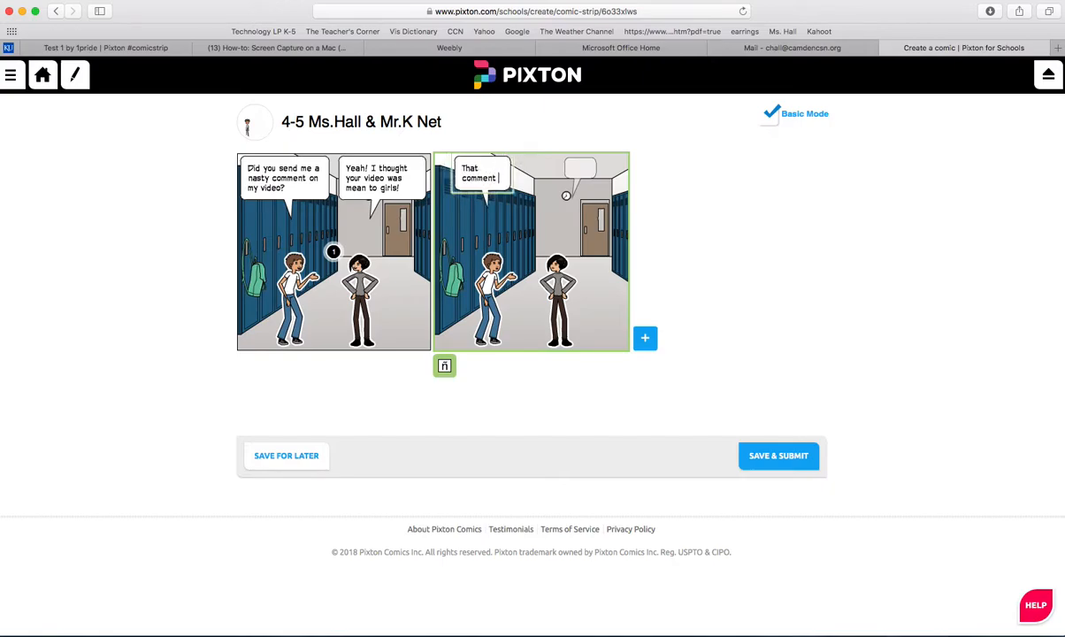
{"action": "type", "text": "you left "}
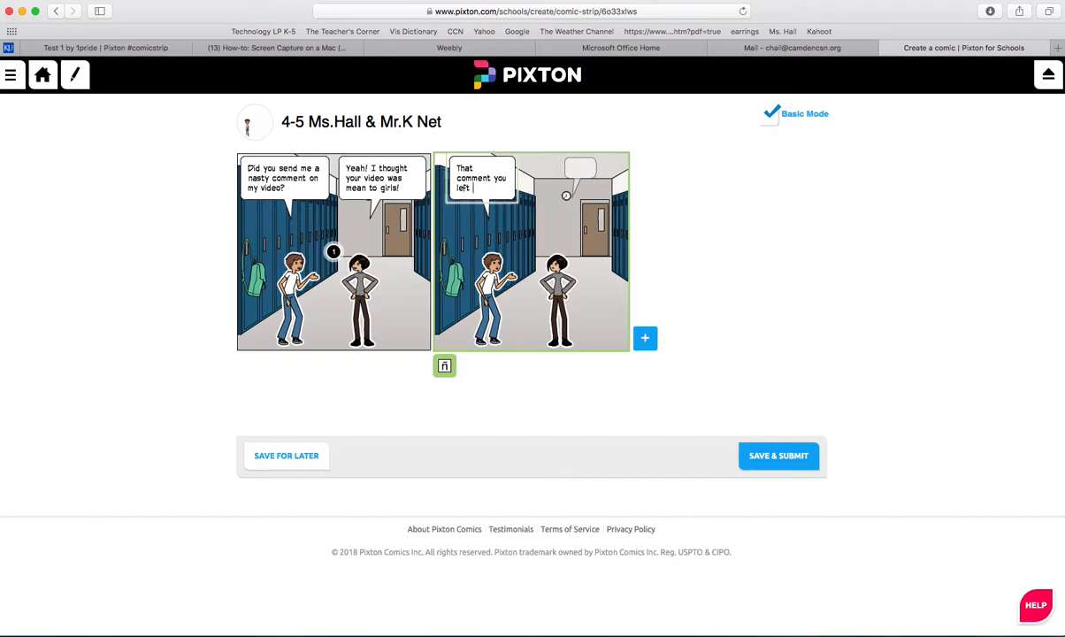
{"action": "type", "text": "will never g"}
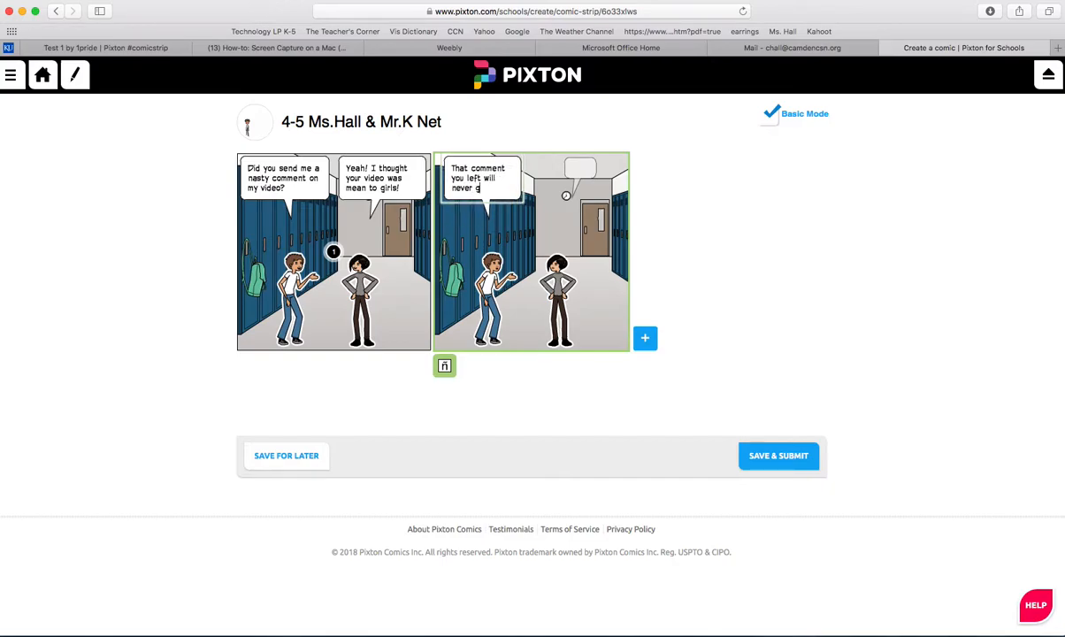
{"action": "type", "text": "o away"}
{"action": "key", "text": "BackSpace"}
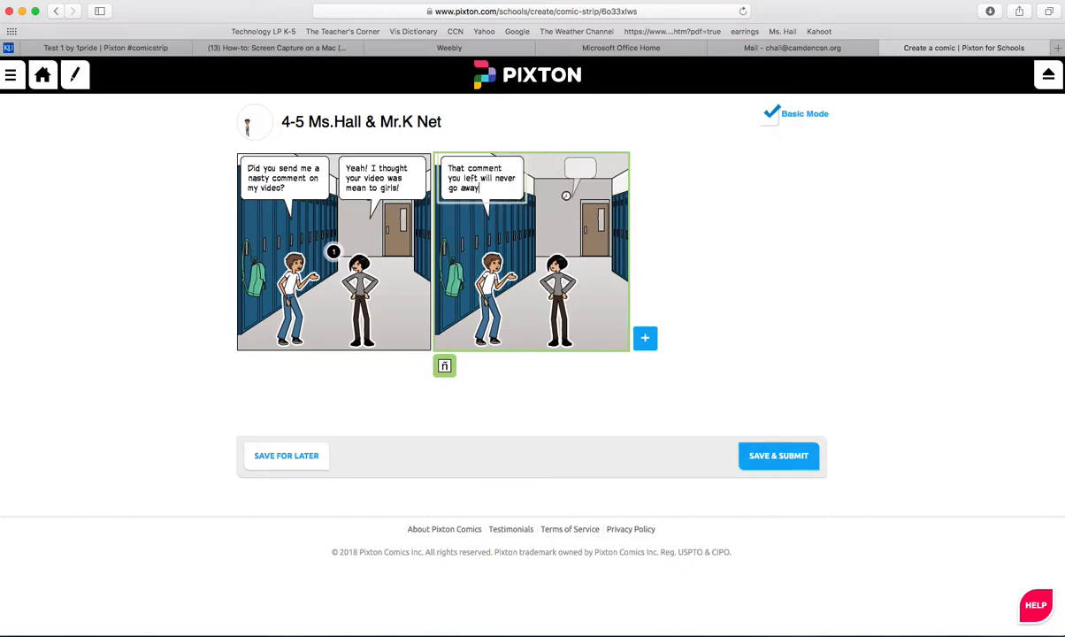
{"action": "type", "text": "even "}
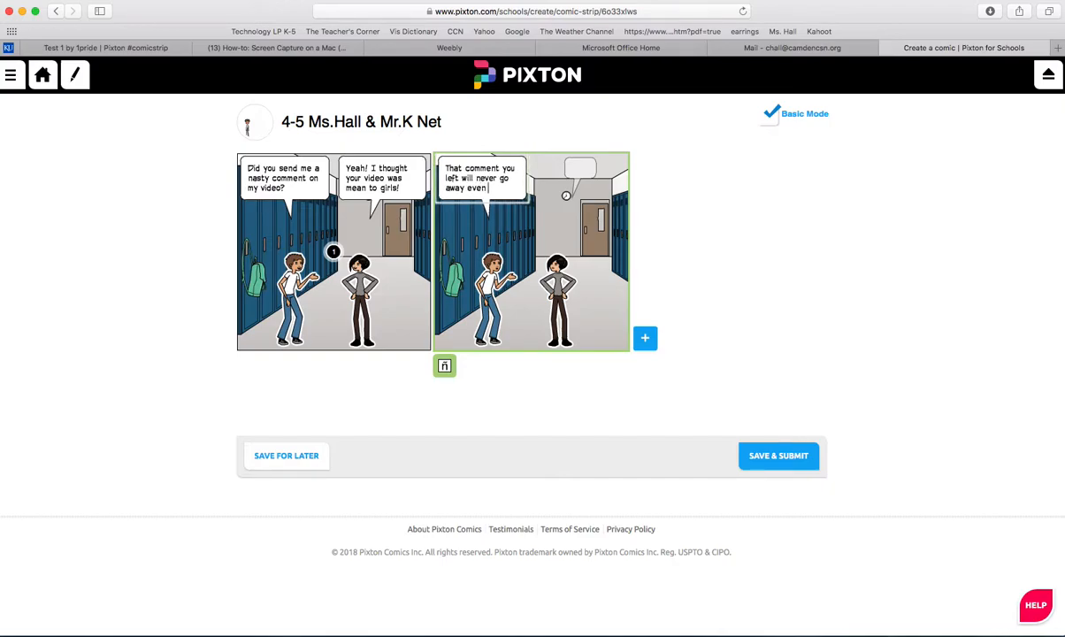
{"action": "type", "text": "if I dele"}
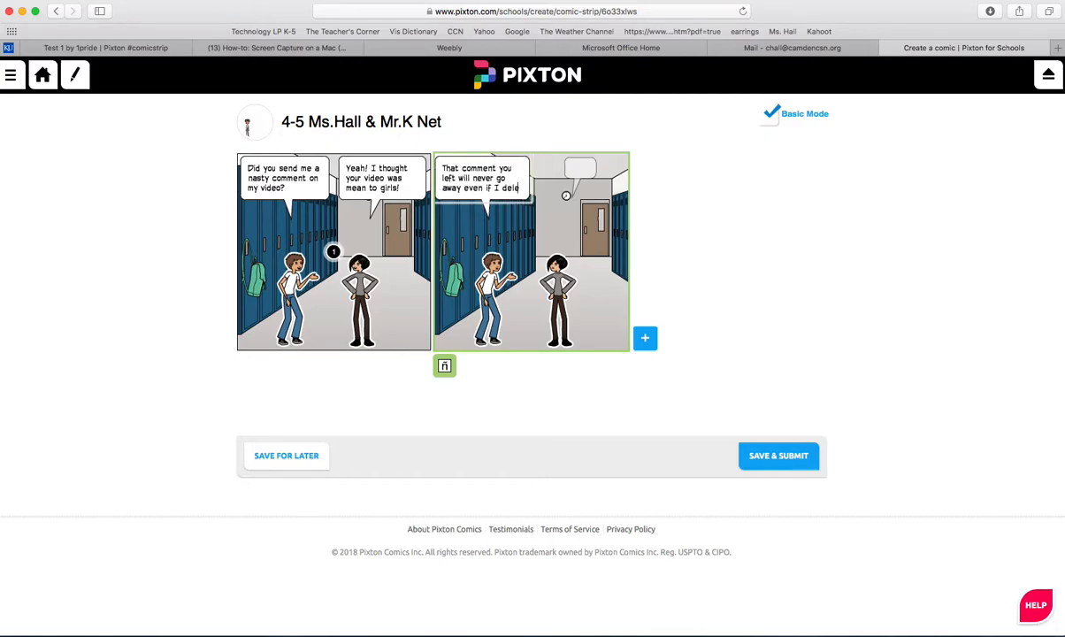
{"action": "type", "text": "te"}
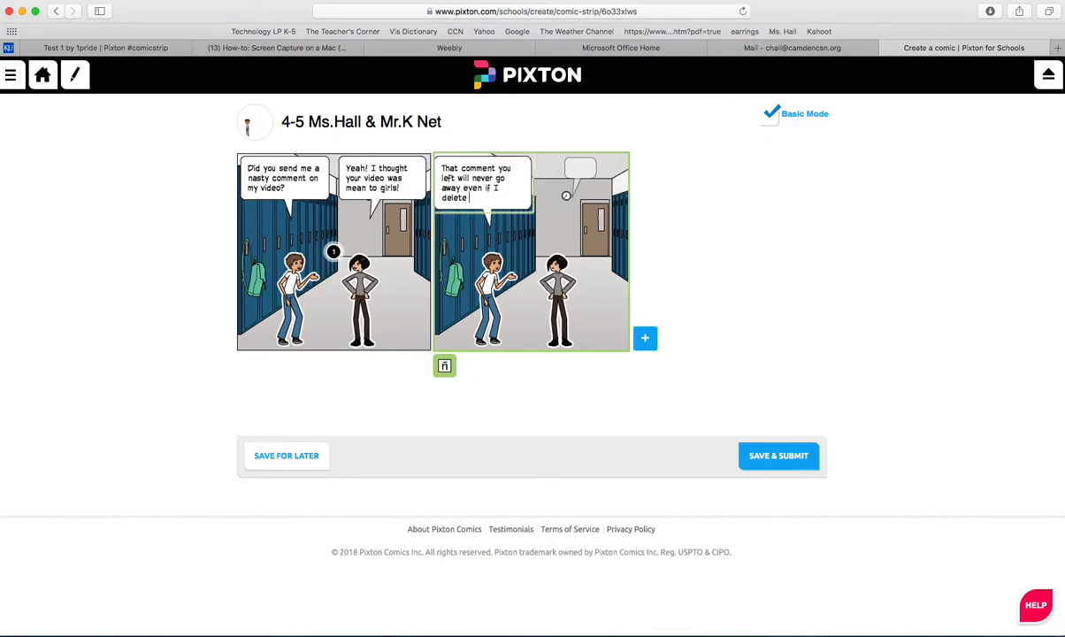
{"action": "type", "text": " it"}
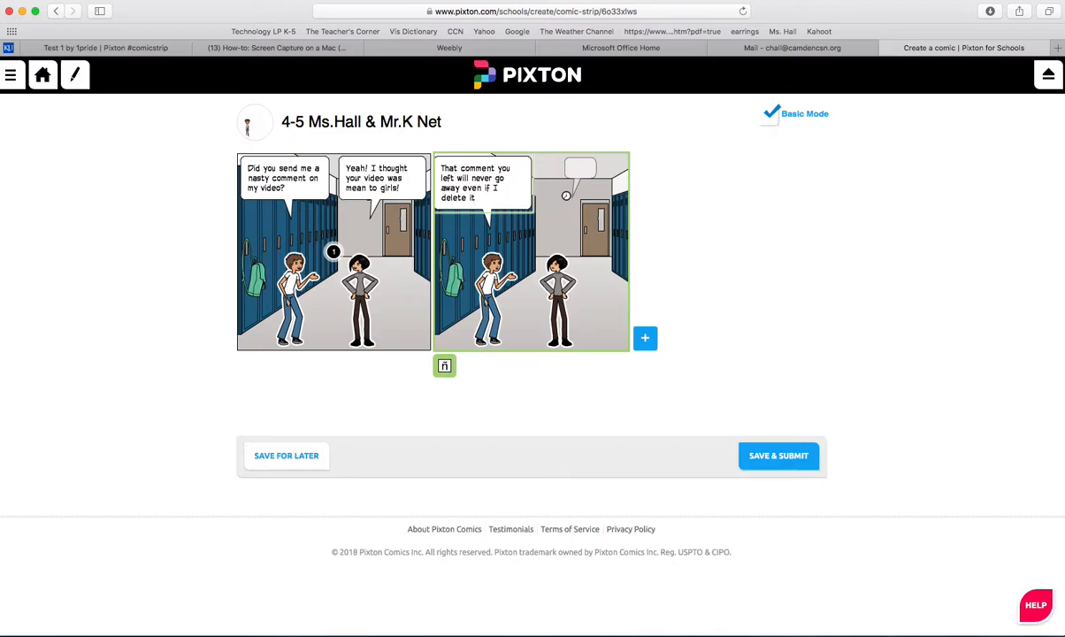
{"action": "type", "text": "."}
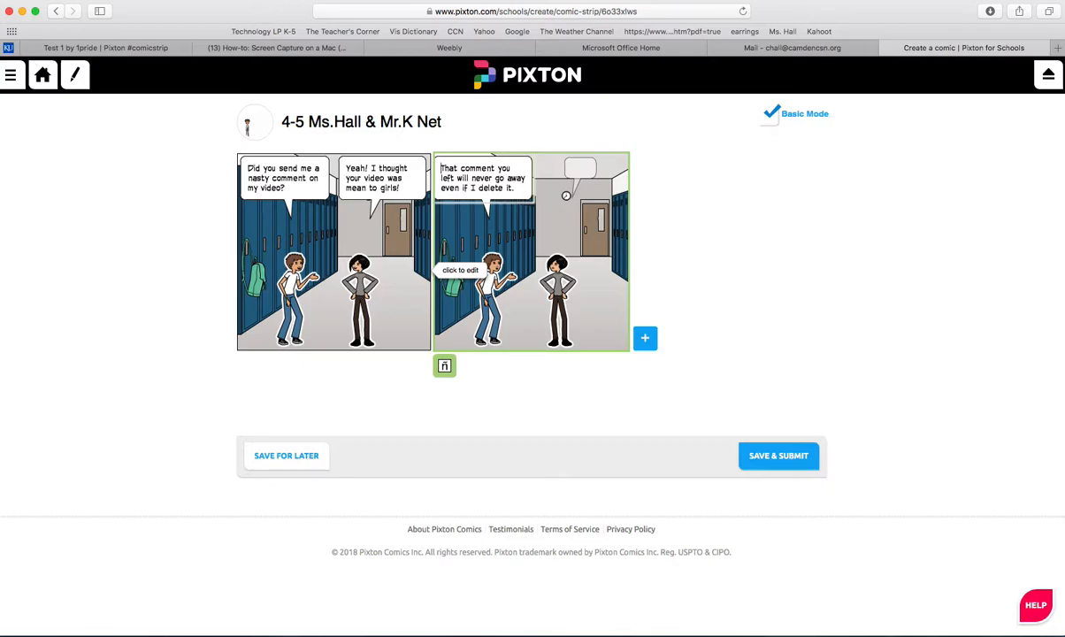
Step: Insert "I never meant to hurt your feelings." at the start of the boy's speech bubble in the second panel
{"action": "type", "text": "I "}
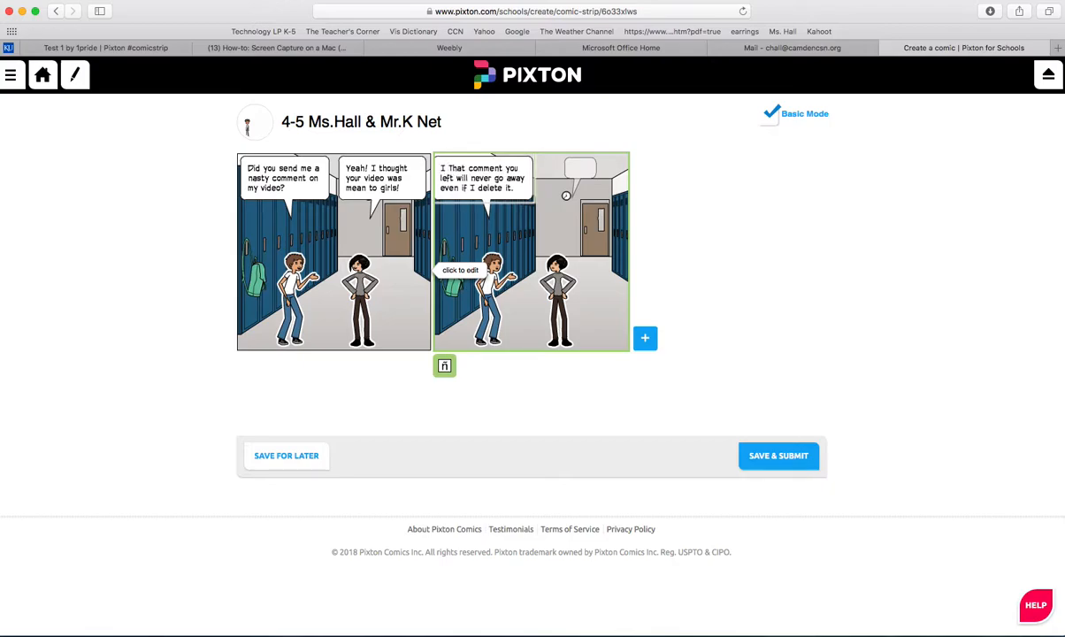
{"action": "type", "text": "never m"}
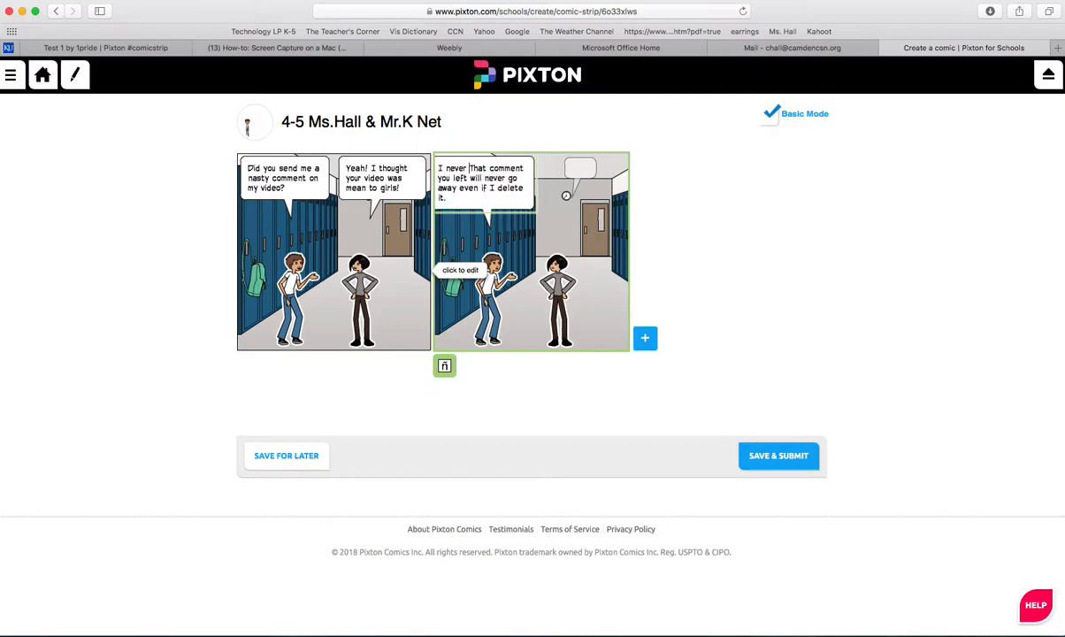
{"action": "type", "text": "eant to "}
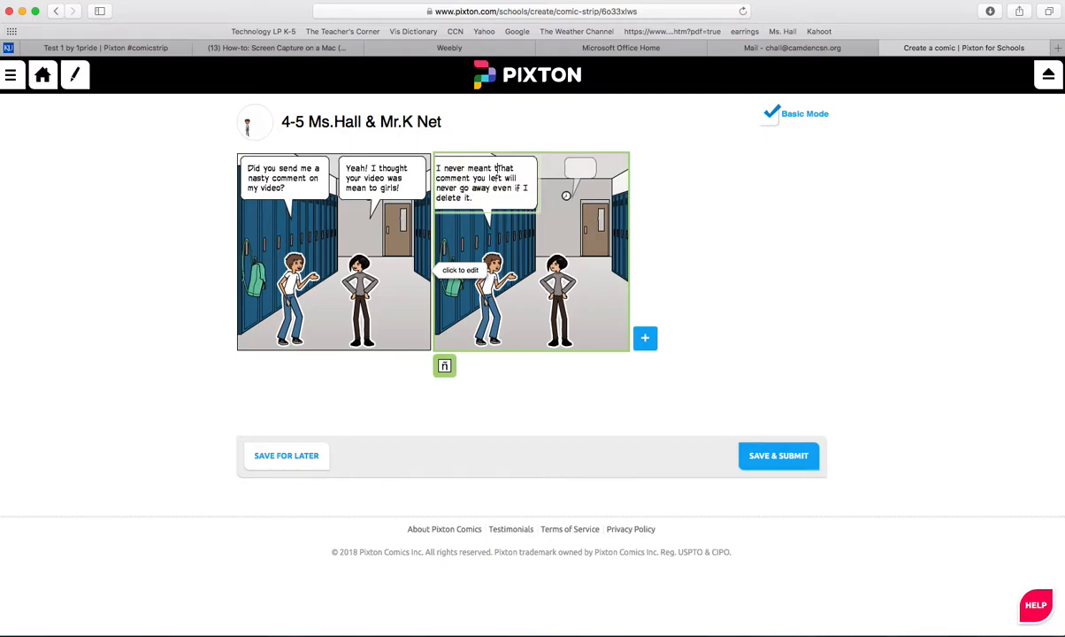
{"action": "type", "text": "hurt you"}
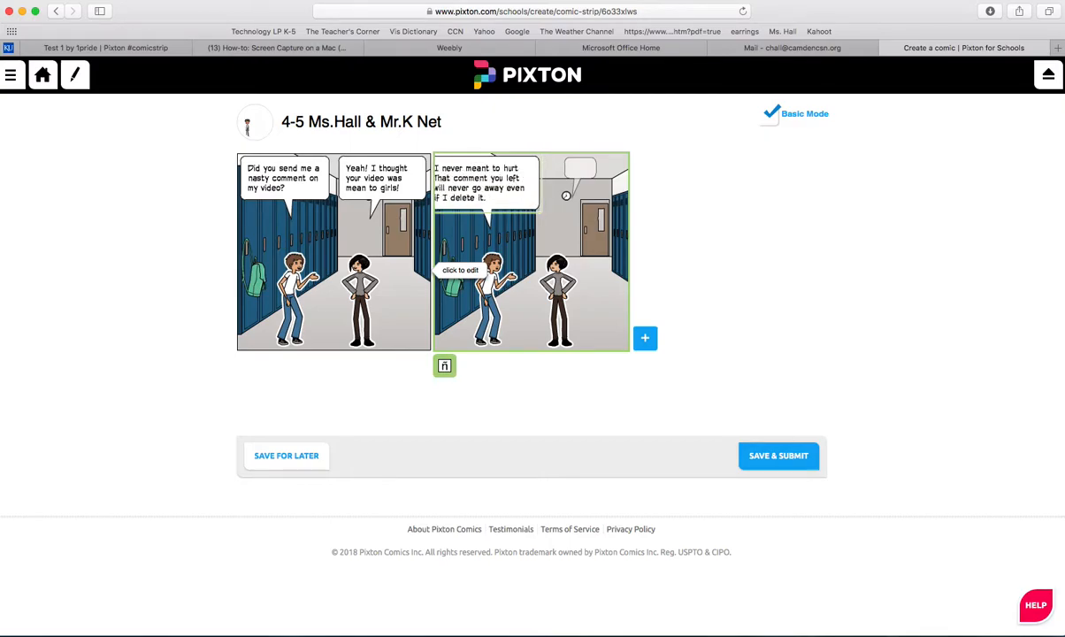
{"action": "type", "text": "r feel"}
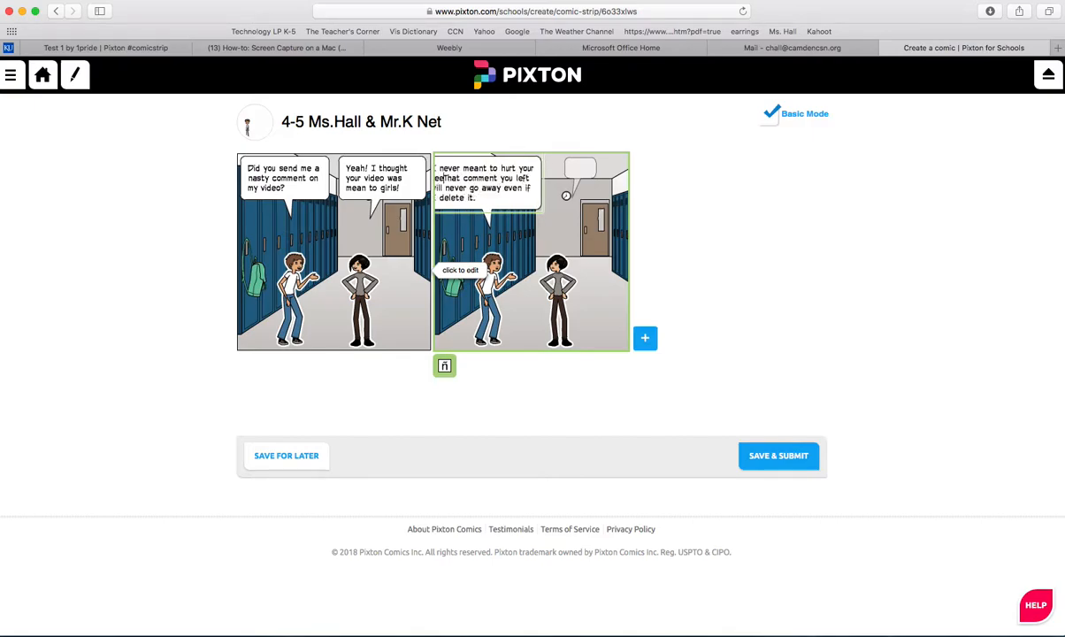
{"action": "type", "text": "ings"}
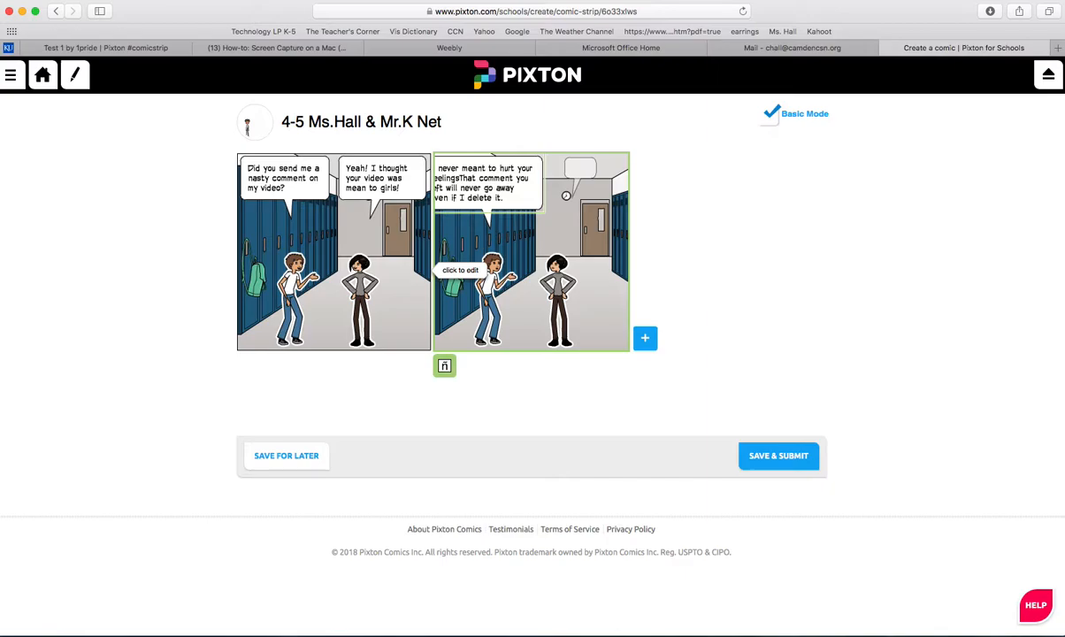
{"action": "type", "text": "."}
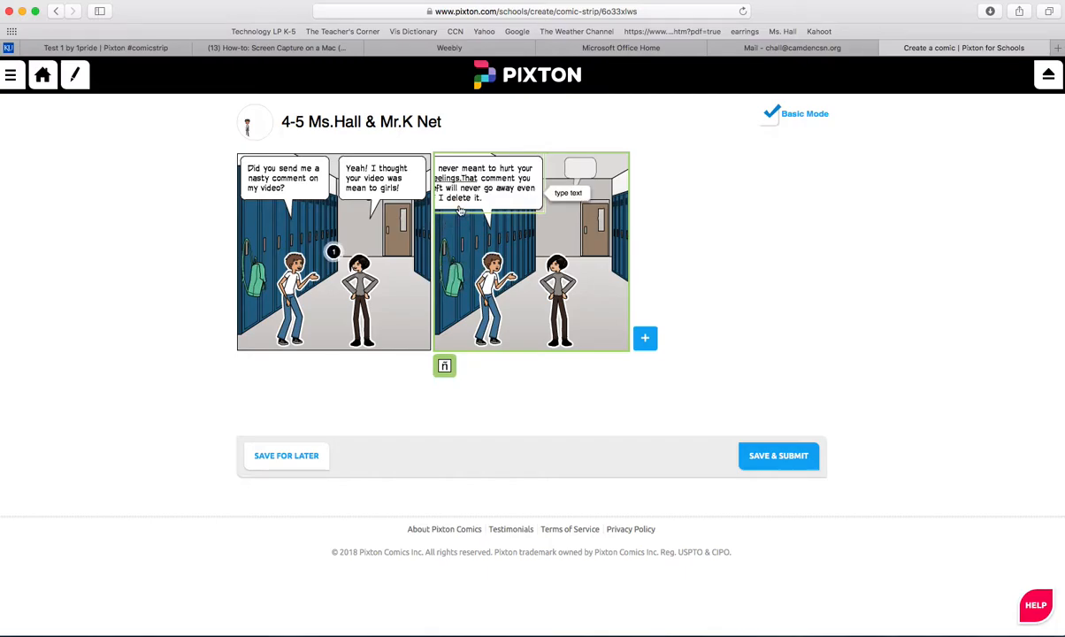
Step: Move the boy's speech bubble in the second panel down and inward so its whole text fits inside the frame
{"action": "double_click", "coordinate": [495, 180]}
{"action": "left_click", "coordinate": [495, 203]}
{"action": "left_click", "coordinate": [447, 215]}
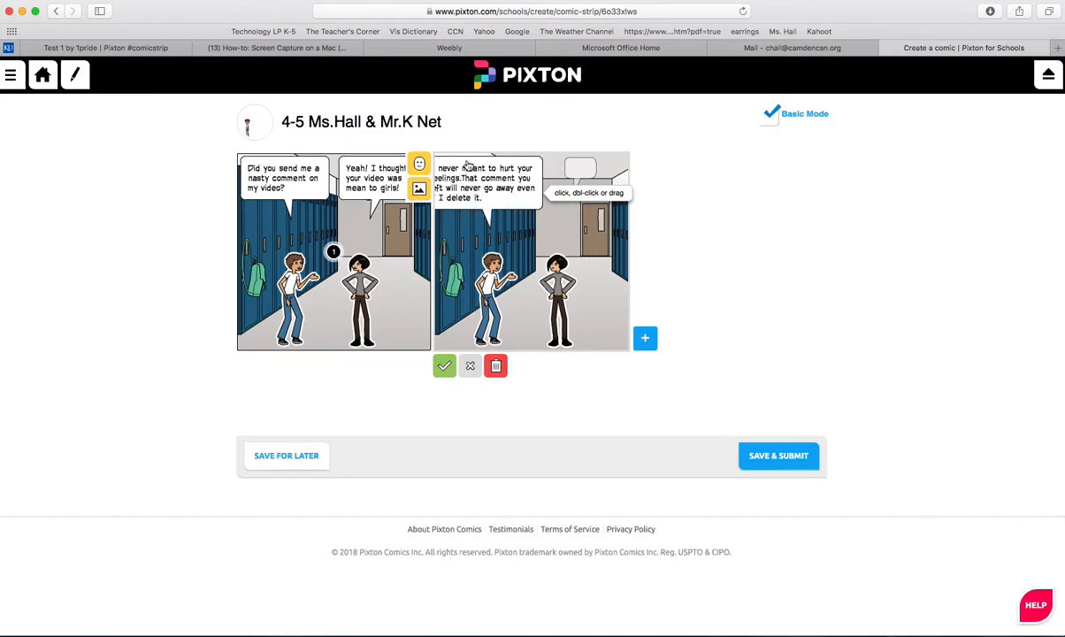
{"action": "left_click_drag", "start_coordinate": [469, 165], "coordinate": [492, 196]}
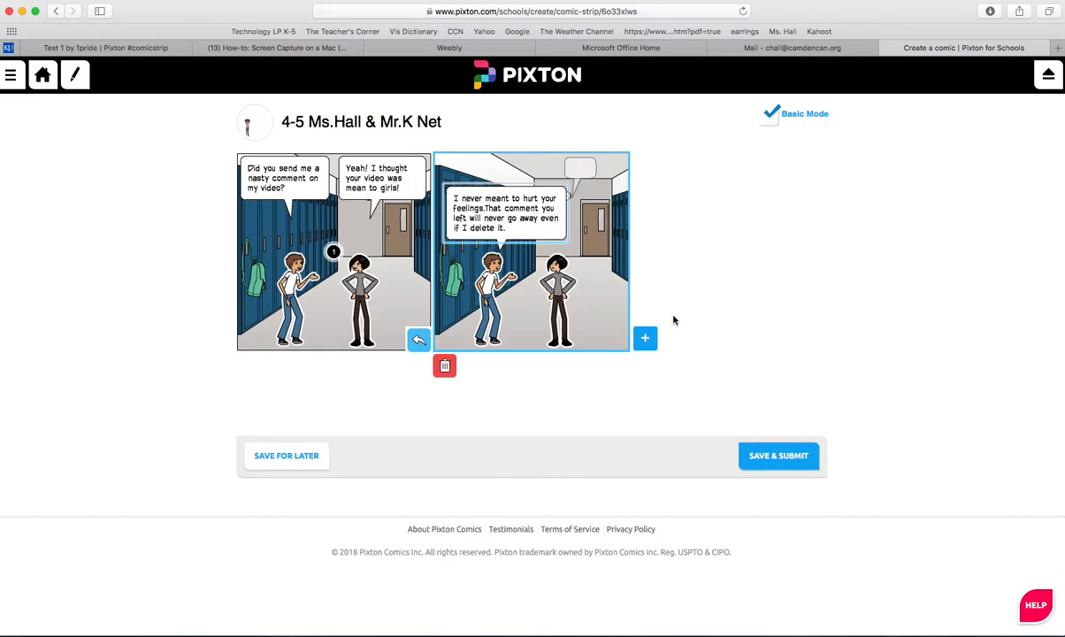
Step: Add a third panel without dialogue and submit the comic, keeping its title and the English (US) language
{"action": "left_click", "coordinate": [645, 337]}
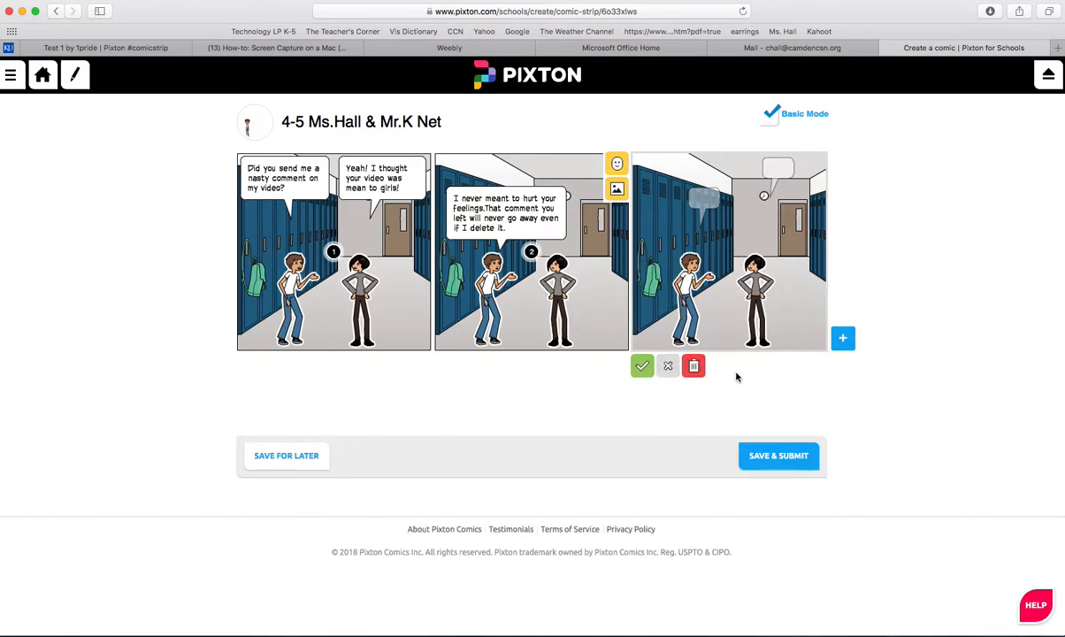
{"action": "left_click", "coordinate": [781, 458]}
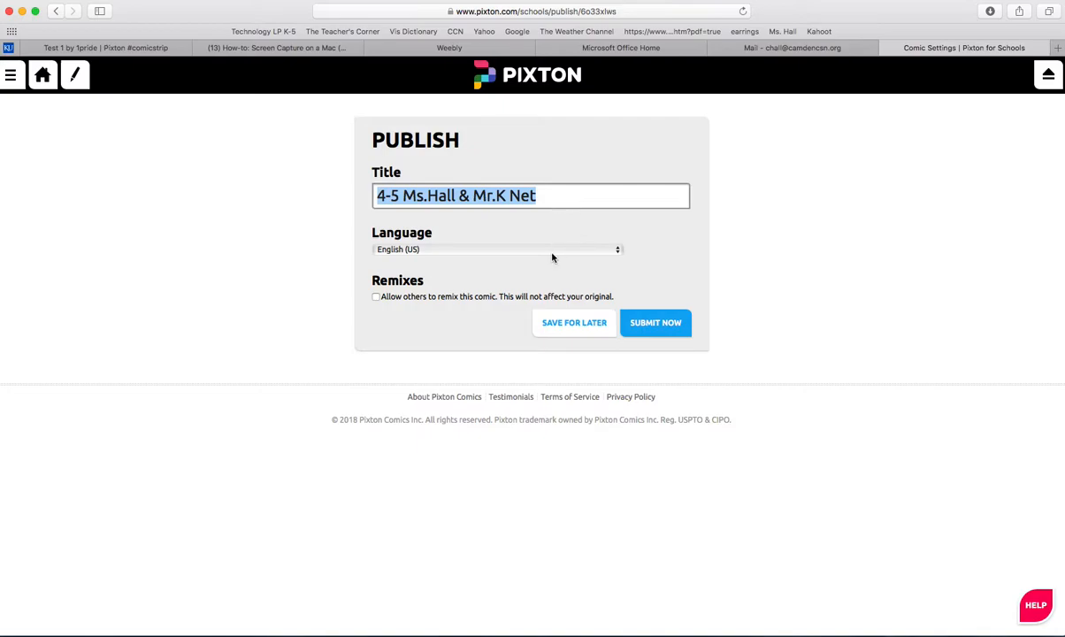
{"action": "left_click", "coordinate": [656, 325]}
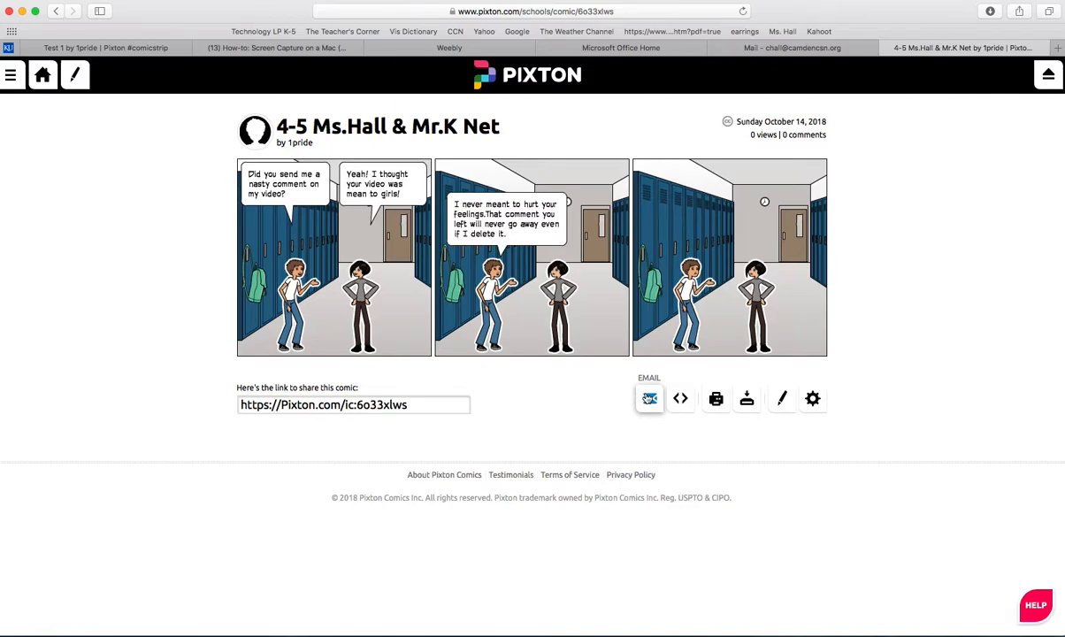
Step: Share the published comic by email from Pixton, entering the teacher's email address as the recipient
{"action": "left_click", "coordinate": [649, 399]}
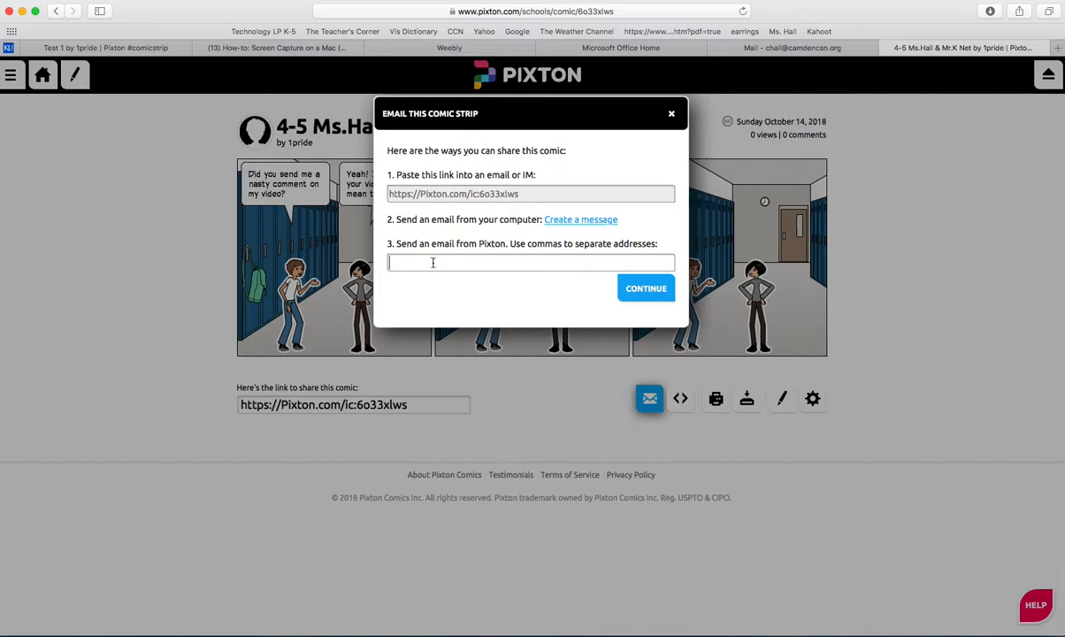
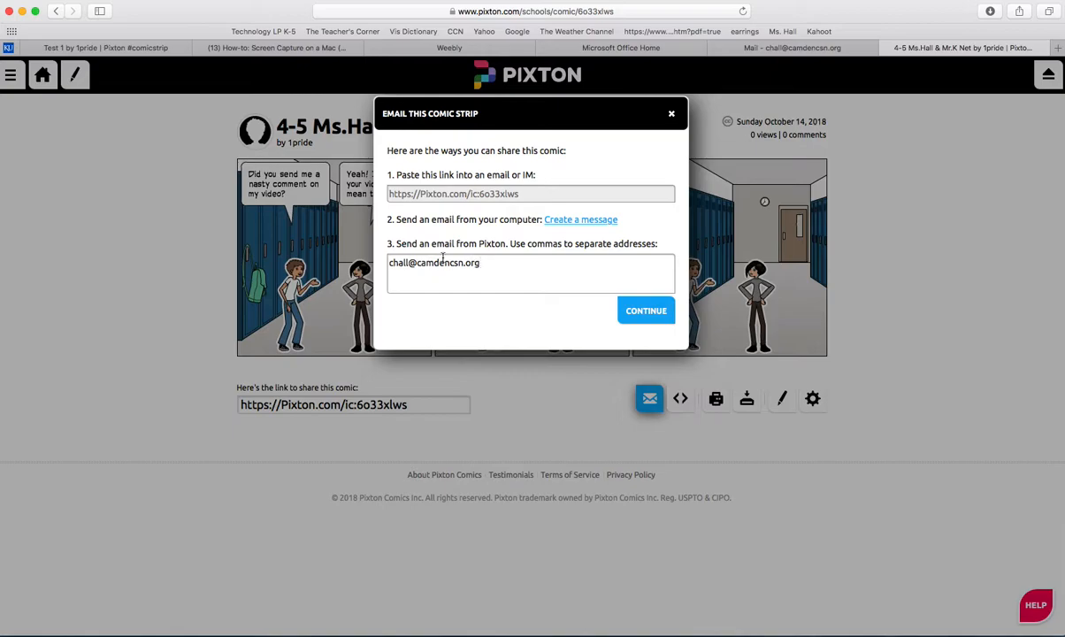
{"action": "left_click", "coordinate": [646, 315]}
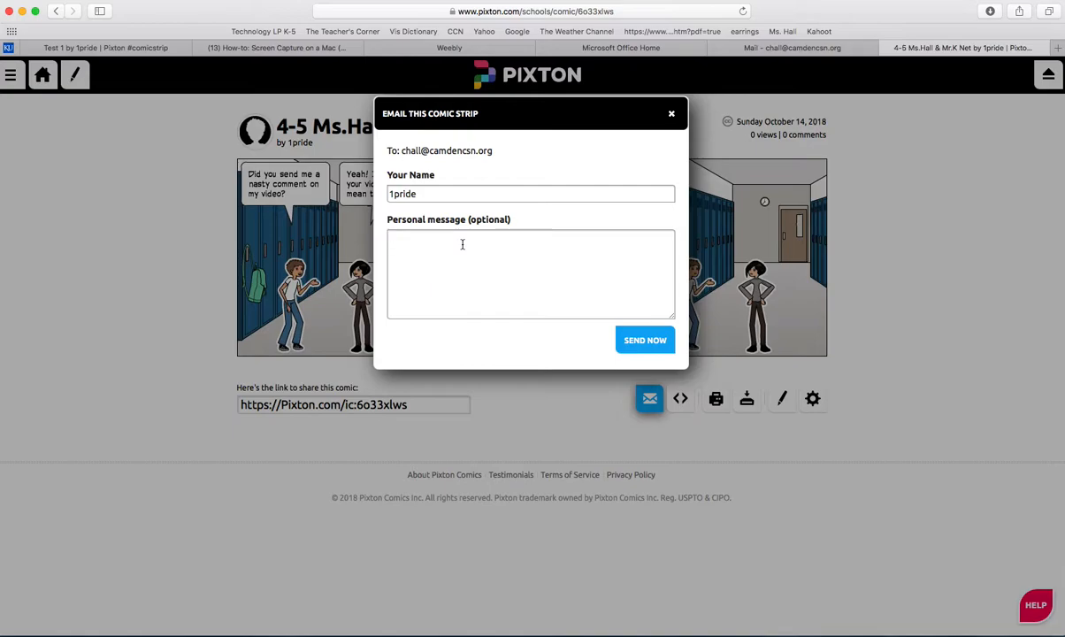
Step: Write in the optional personal message that both senders, named at its start, have completed the assignment
{"action": "type", "text": "Ms. Hall and Mr. K have completed th"}
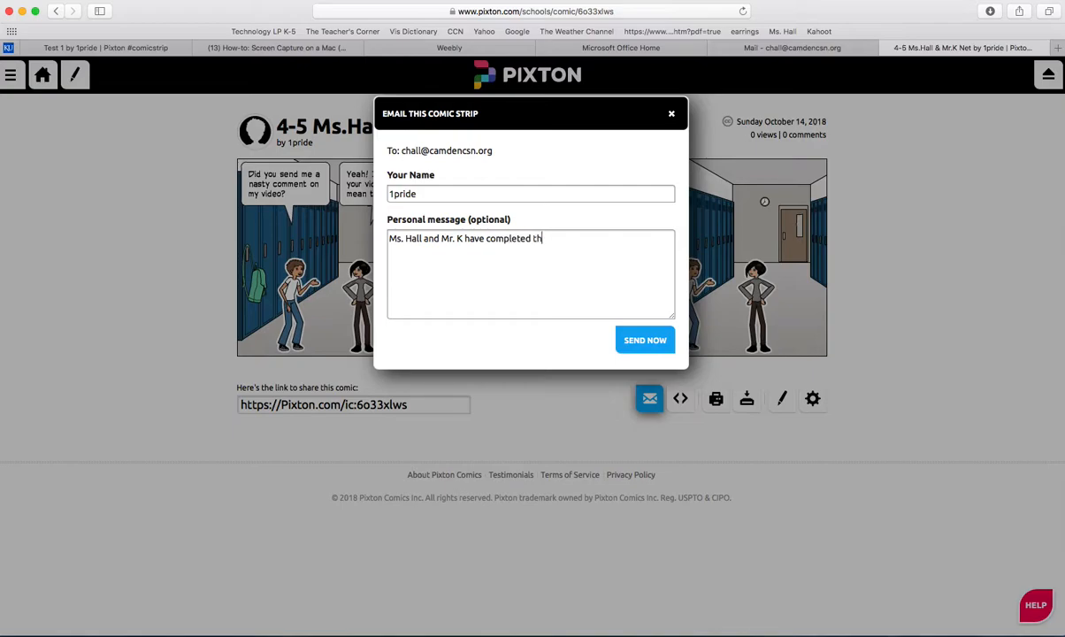
{"action": "type", "text": "e assignment. Please prin"}
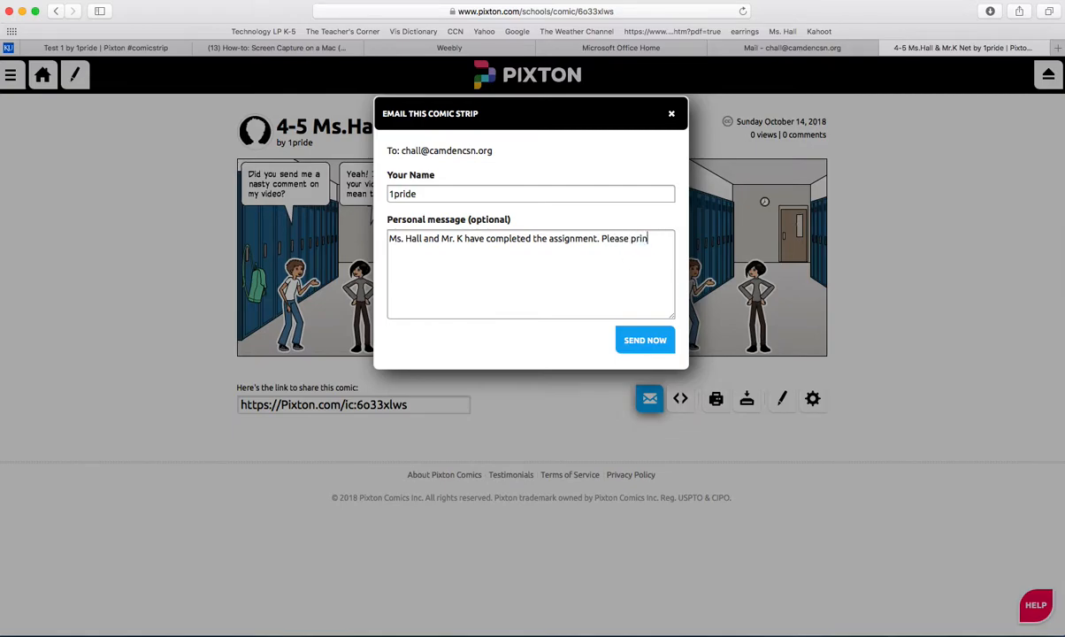
{"action": "type", "text": "t a version for us."}
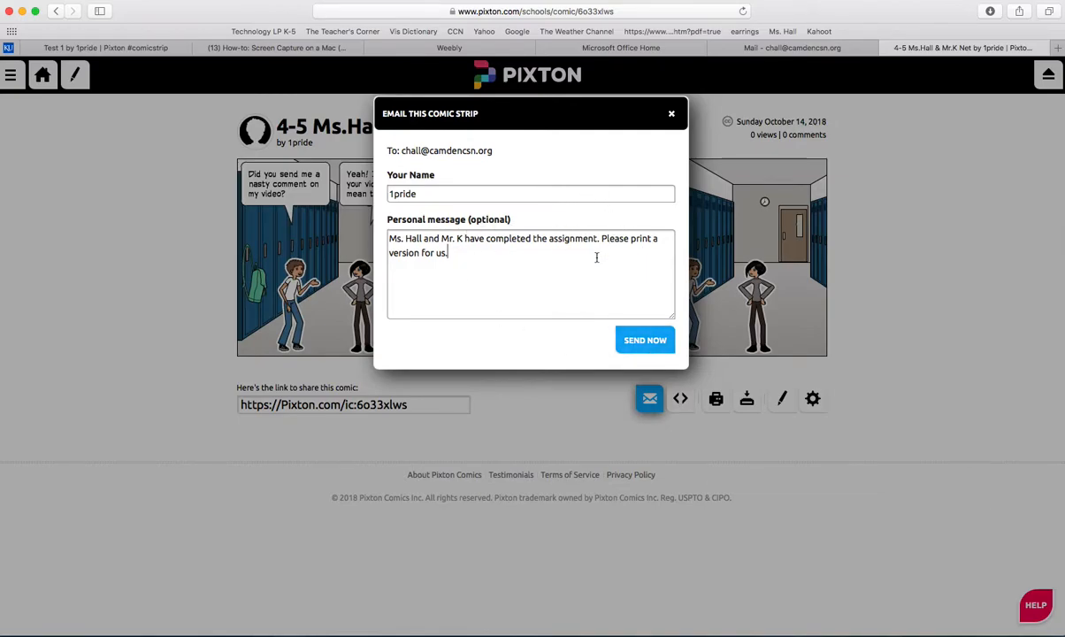
Step: Add "Please print a version for us." to the personal message, send the comic email and dismiss the dialog
{"action": "left_click", "coordinate": [653, 342]}
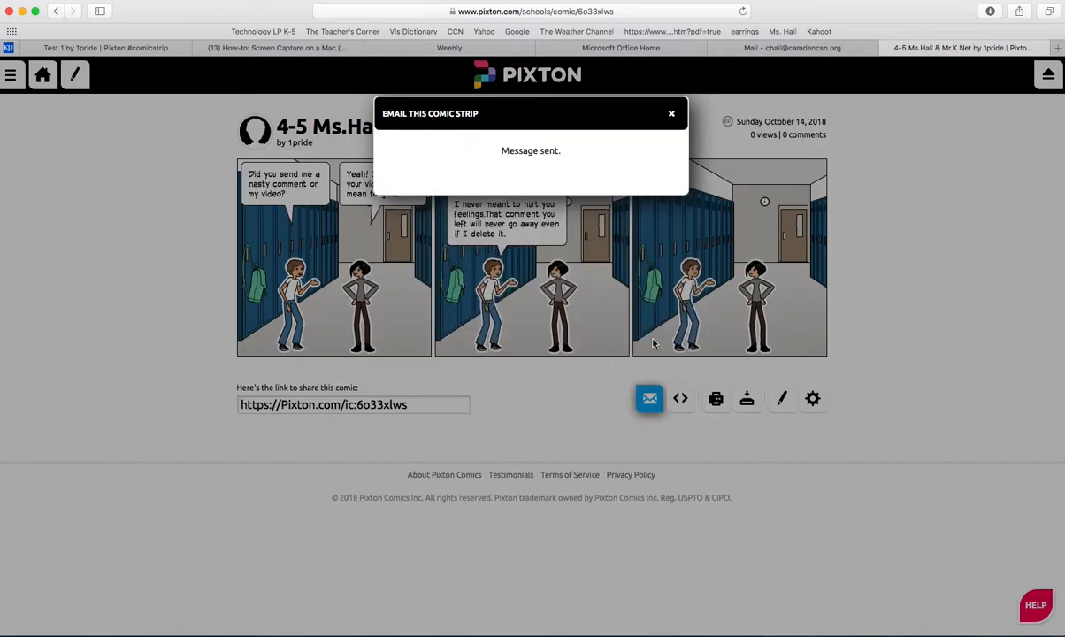
{"action": "left_click", "coordinate": [671, 116]}
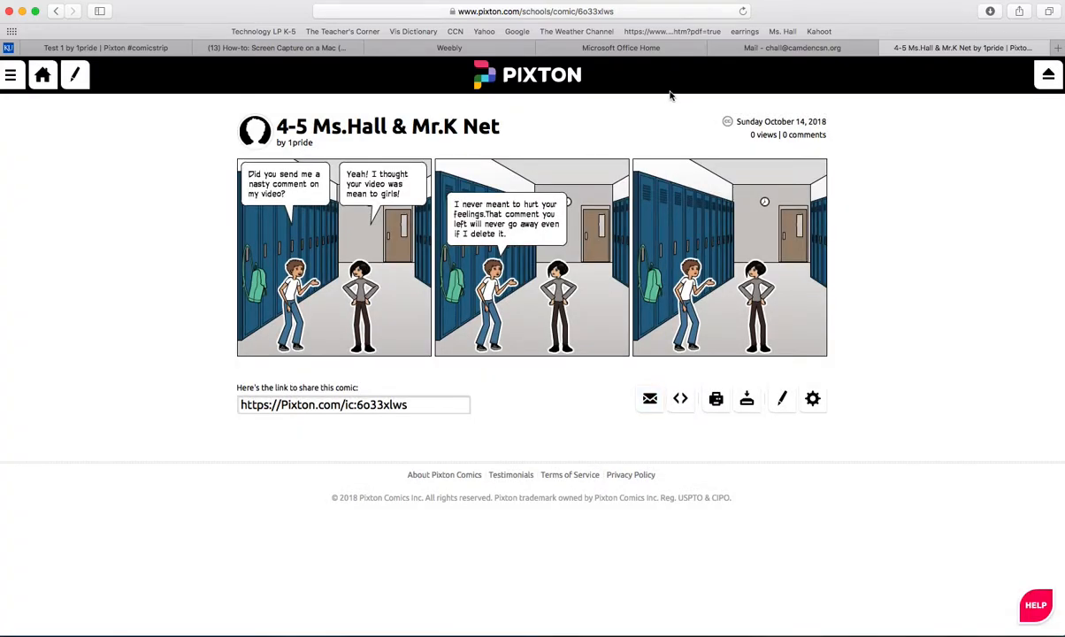
Step: Switch to the Outlook mailbox, refresh it and open the newest Pixton Comics email in the inbox
{"action": "left_click", "coordinate": [753, 47]}
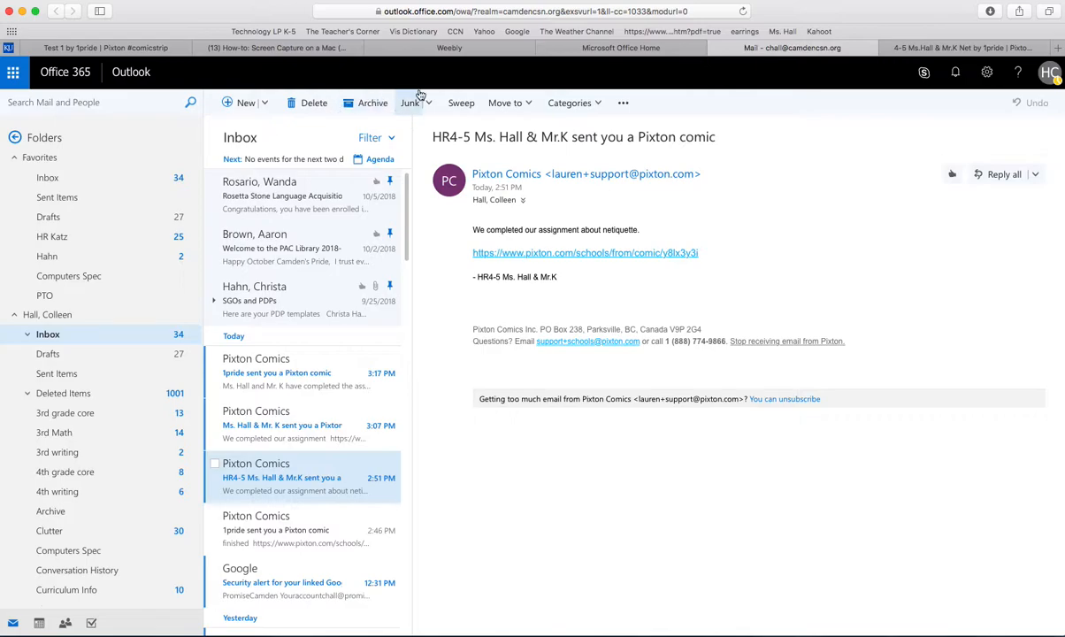
{"action": "left_click", "coordinate": [741, 12]}
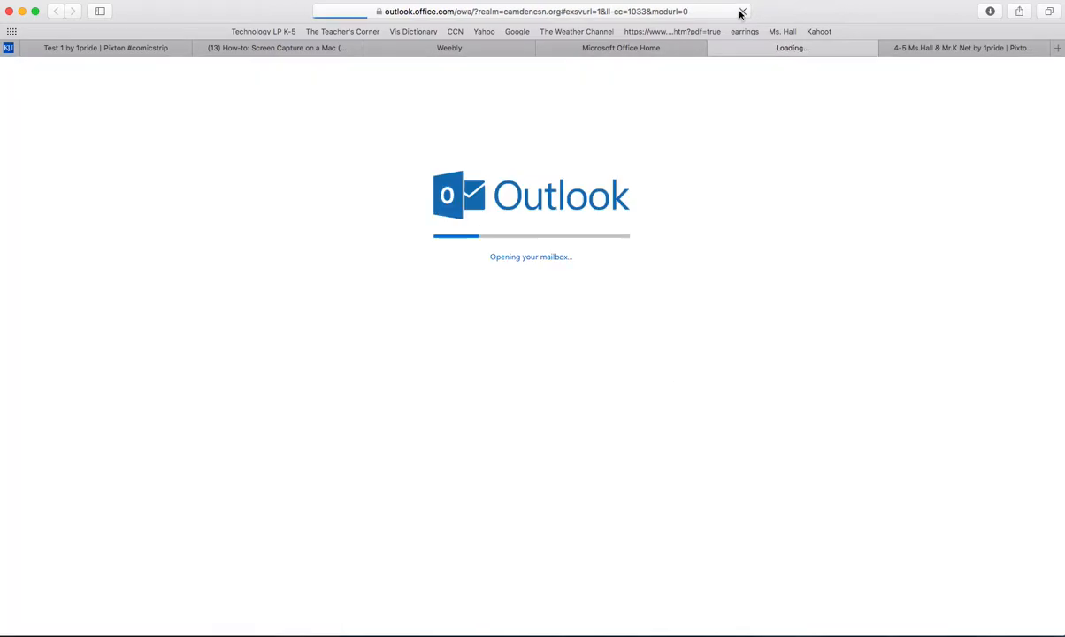
{"action": "left_click", "coordinate": [316, 367]}
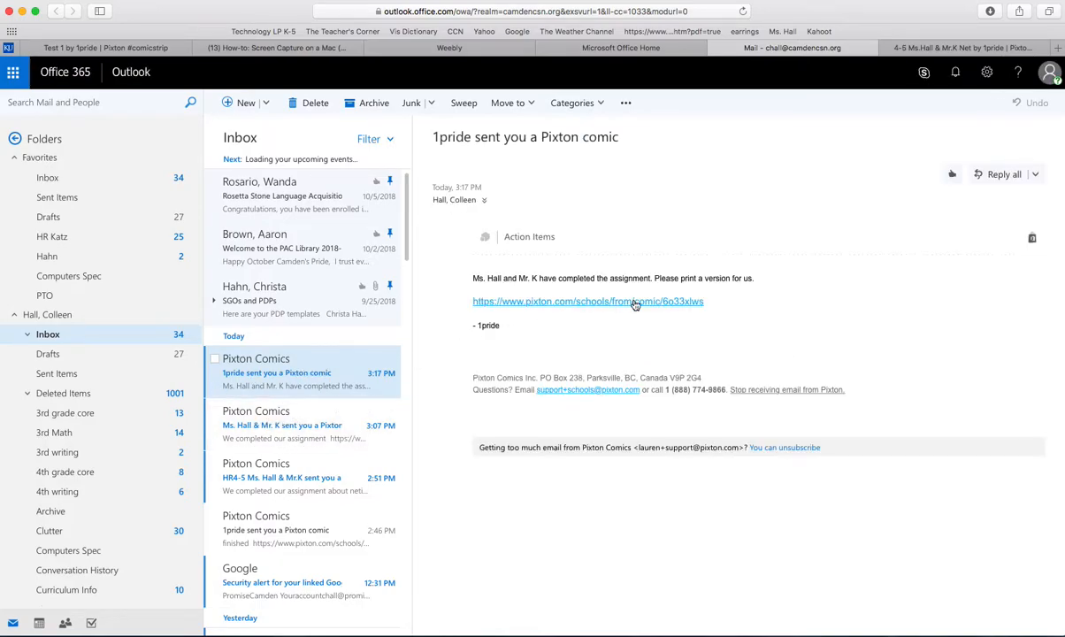
Step: View the 3:07 PM Pixton Comics email for comparison, and return to the 3:17 PM one
{"action": "left_click", "coordinate": [283, 419]}
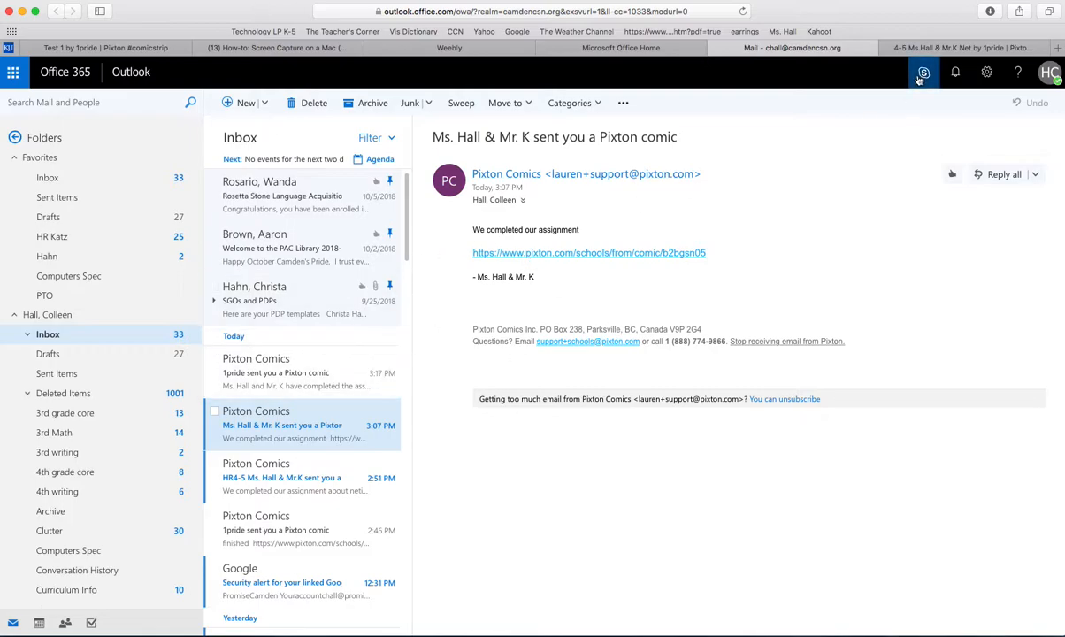
{"action": "mouse_move", "coordinate": [1, 238]}
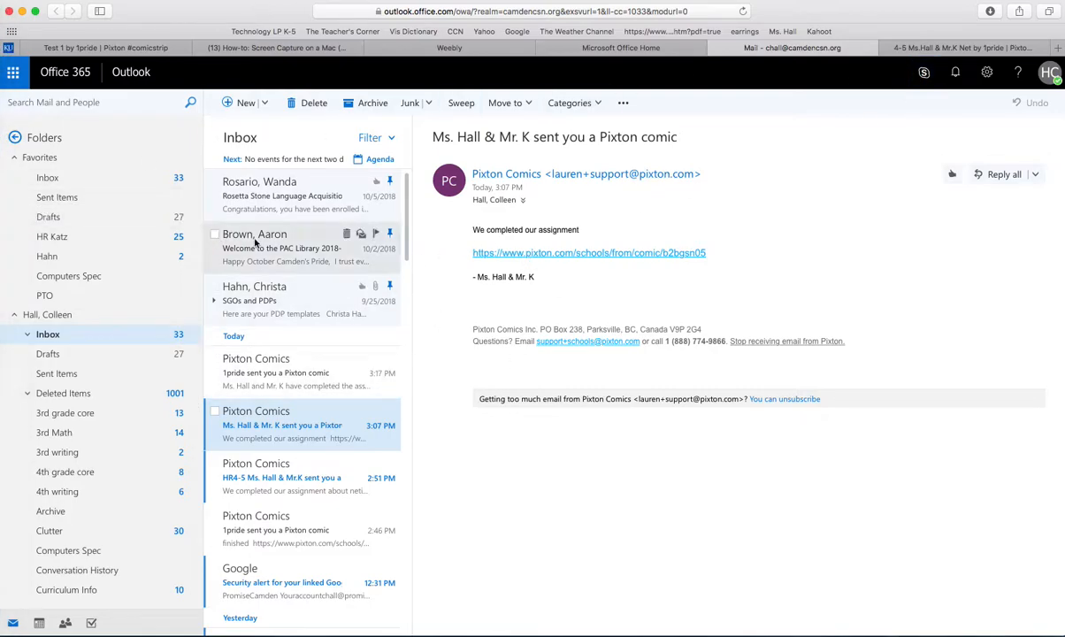
{"action": "left_click", "coordinate": [276, 372]}
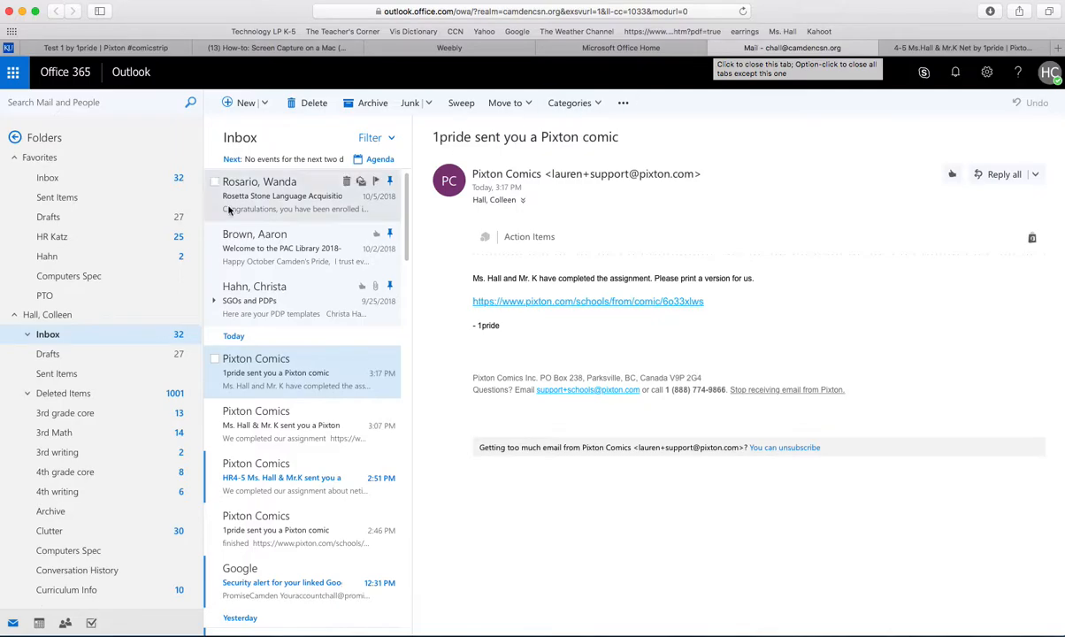
Step: Switch to QuickTime Player, close the new screen recording and enter "Pixton HOW TO" as its file name
{"action": "mouse_move", "coordinate": [4, 262]}
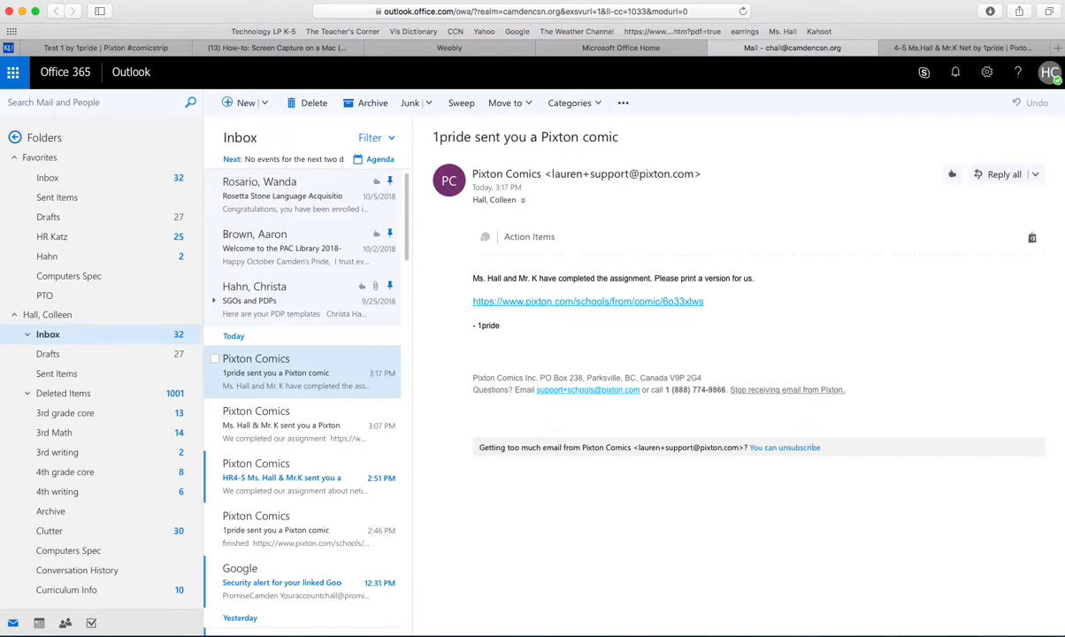
{"action": "left_click", "coordinate": [5, 336]}
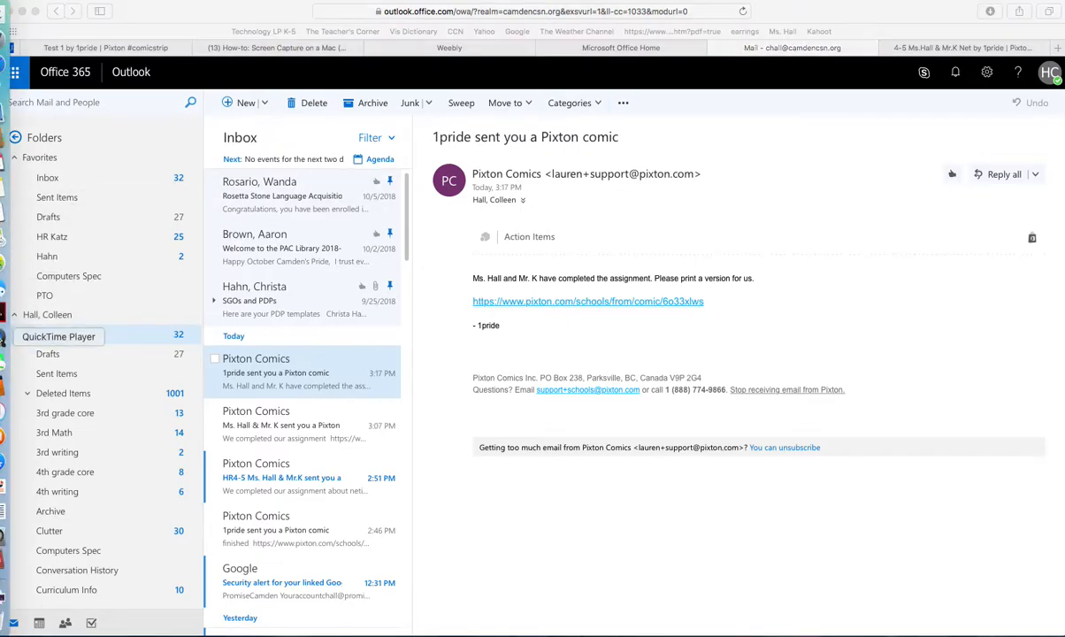
{"action": "left_click", "coordinate": [53, 4]}
{"action": "left_click", "coordinate": [58, 76]}
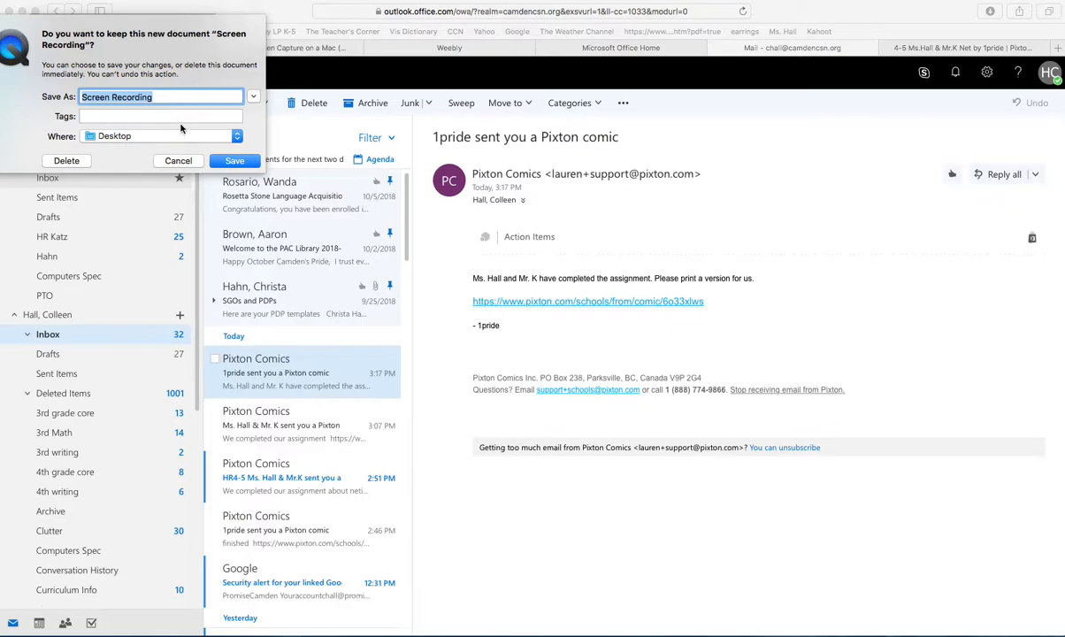
{"action": "type", "text": "Pixton"}
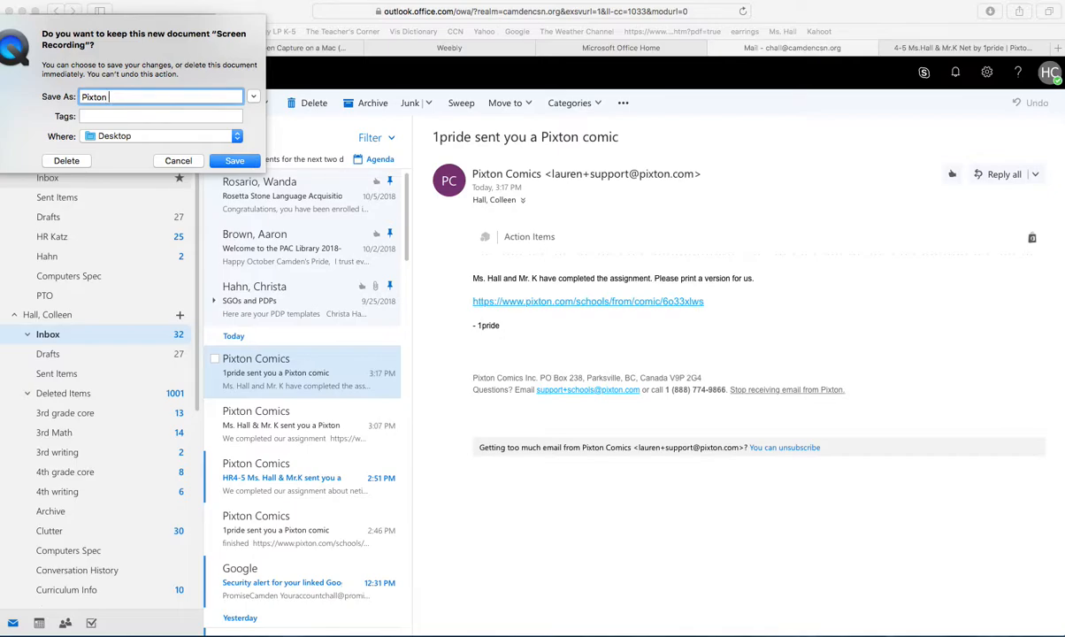
{"action": "type", "text": "HOW TO"}
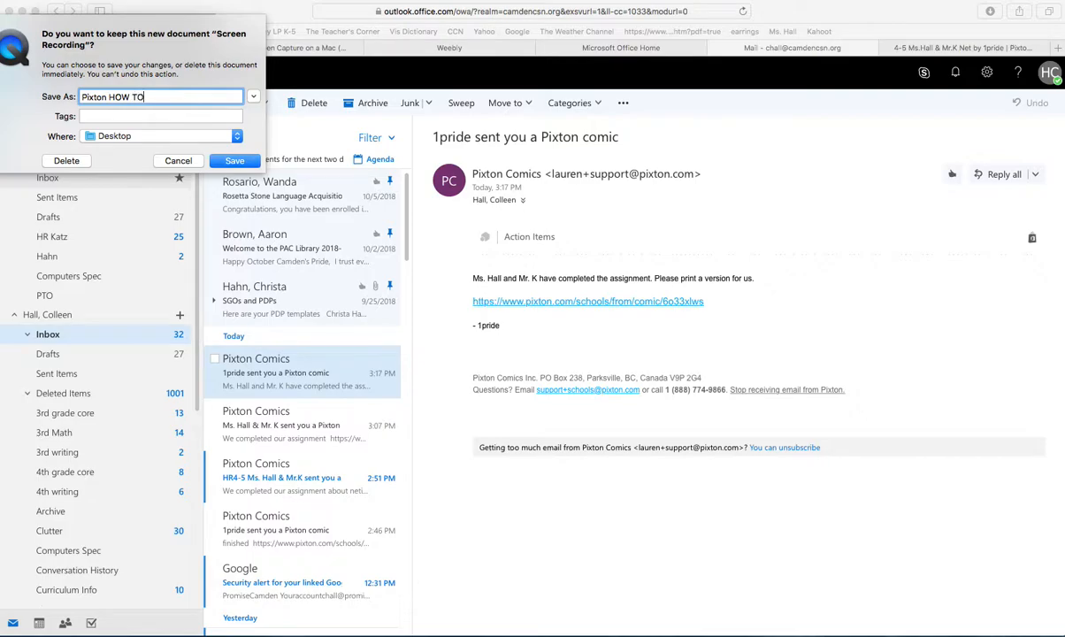